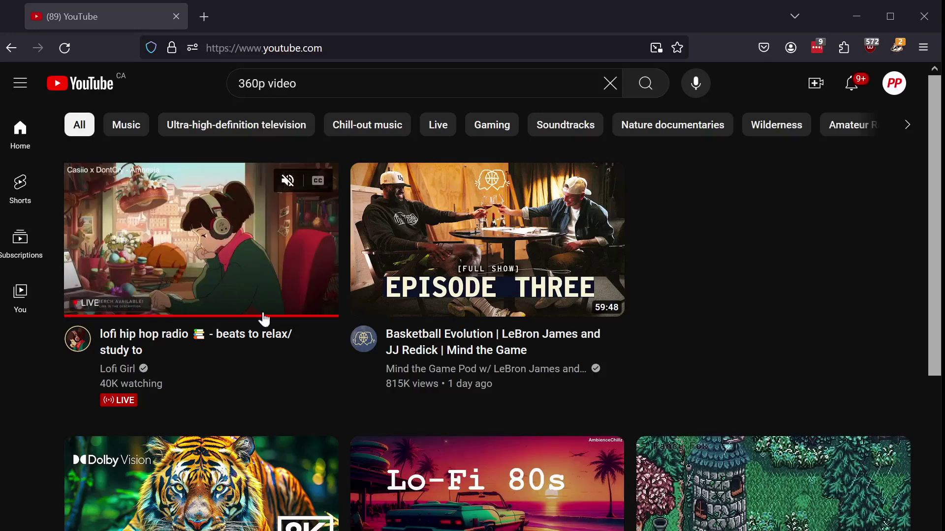
pyautogui.moveTo(934, 219)
pyautogui.mouseDown()
pyautogui.moveTo(933, 410)
pyautogui.moveTo(935, 81)
pyautogui.mouseUp()
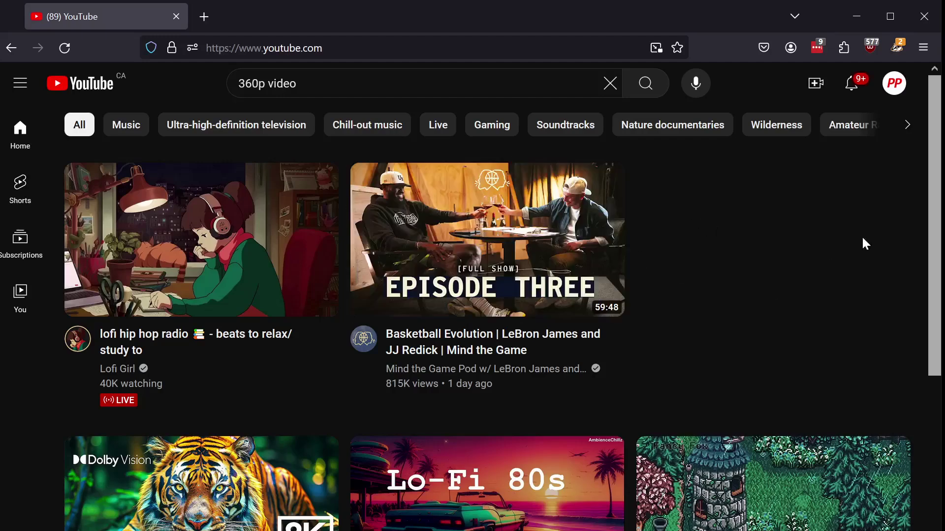
pyautogui.moveTo(936, 200); pyautogui.dragTo(938, 265)
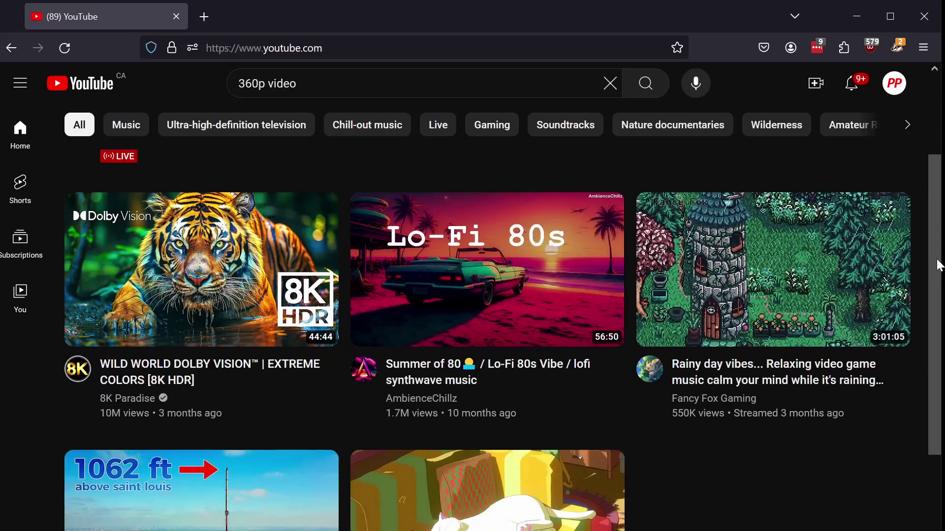
pyautogui.moveTo(939, 264); pyautogui.dragTo(939, 110)
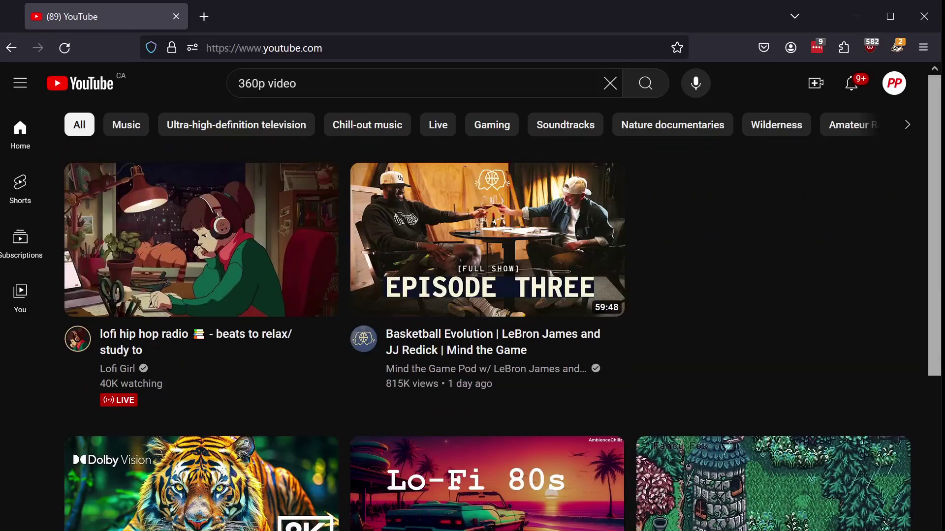
# Start a live Wireshark capture on the Ethernet interface, then return to YouTube
pyautogui.hotkey('alt', 'Tab')
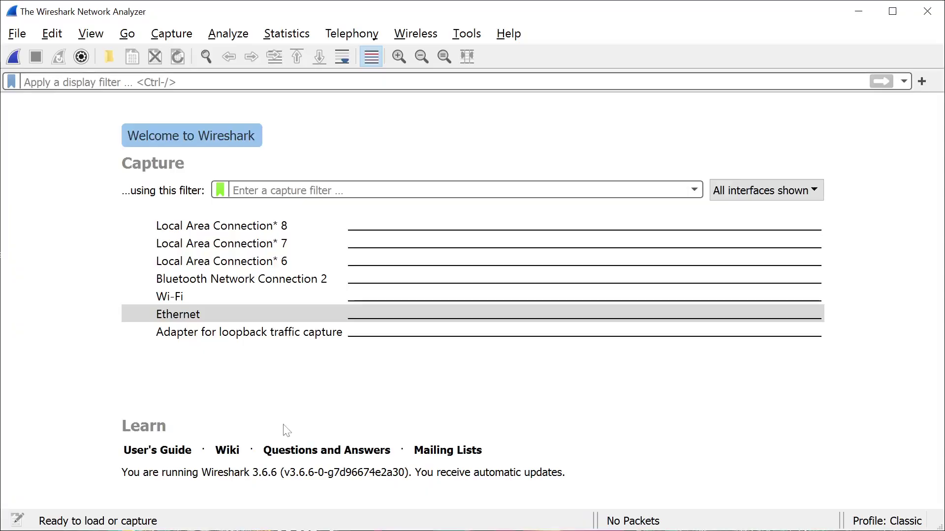
pyautogui.click(315, 316)
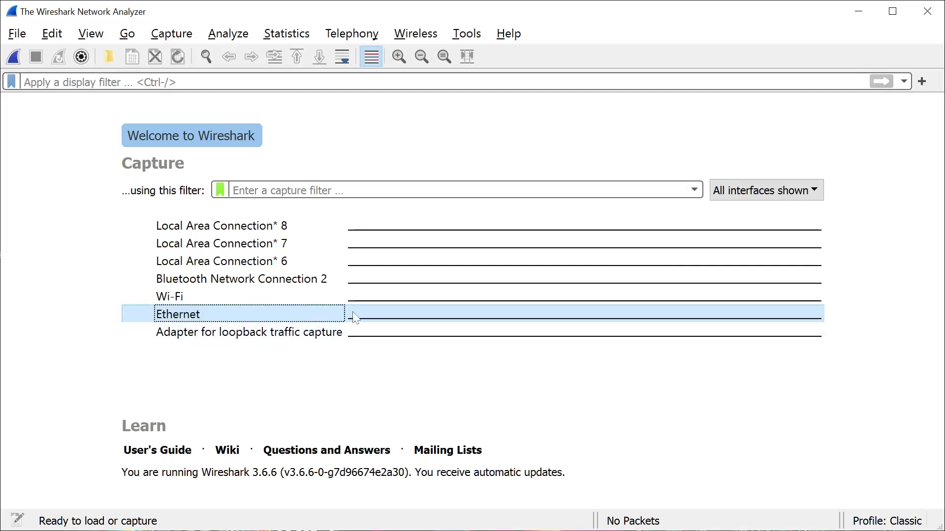
pyautogui.moveTo(178, 315)
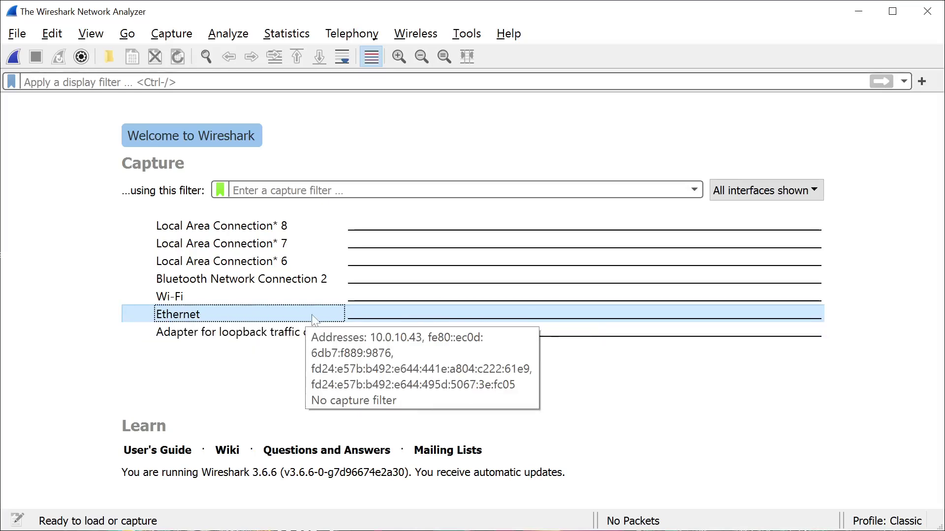
pyautogui.doubleClick(357, 317)
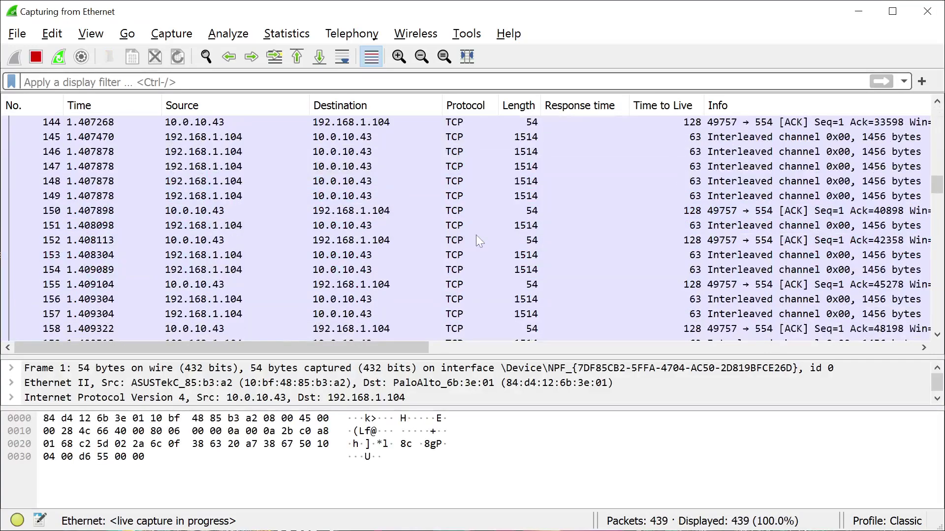
pyautogui.scroll(10, 476, 236)
pyautogui.scroll(5, 476, 235)
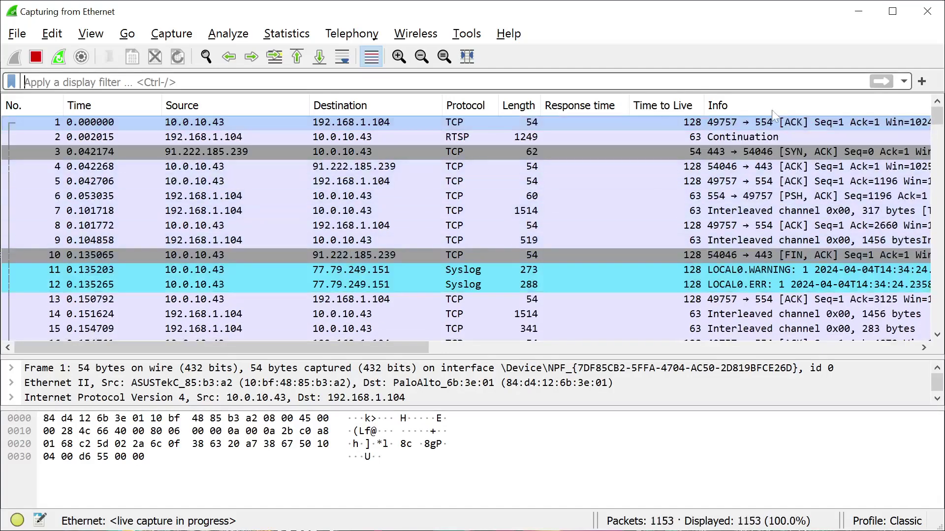
pyautogui.moveTo(938, 118)
pyautogui.mouseDown()
pyautogui.moveTo(938, 288)
pyautogui.moveTo(938, 110)
pyautogui.mouseUp()
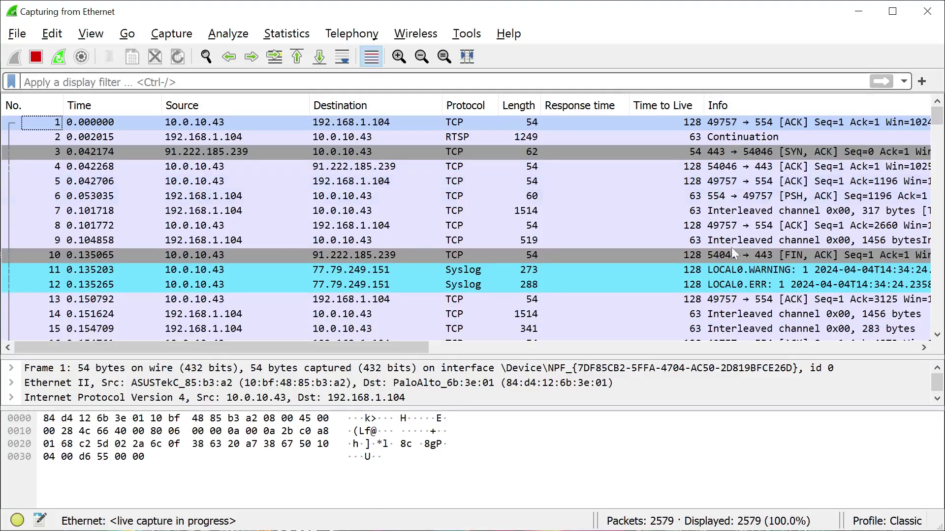
pyautogui.hotkey('alt', 'Tab')
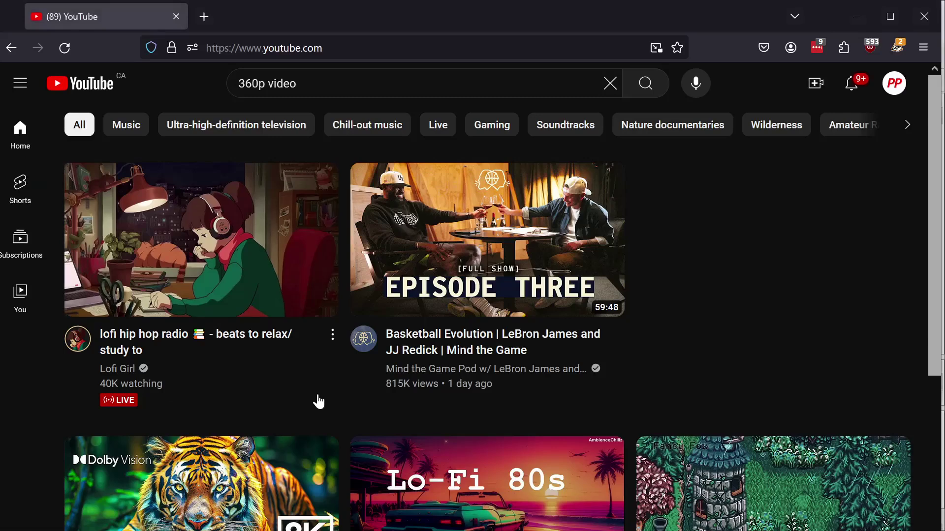
pyautogui.moveTo(937, 207); pyautogui.dragTo(942, 288)
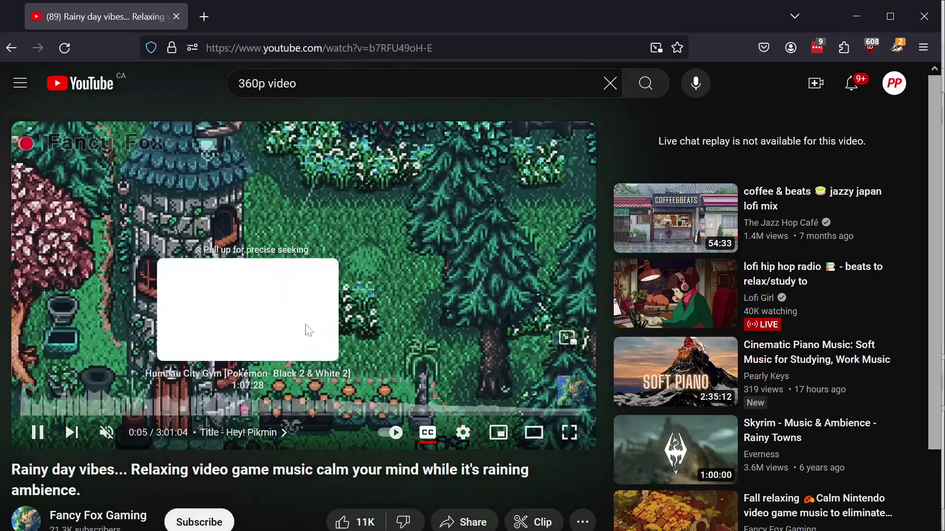
pyautogui.moveTo(262, 269)
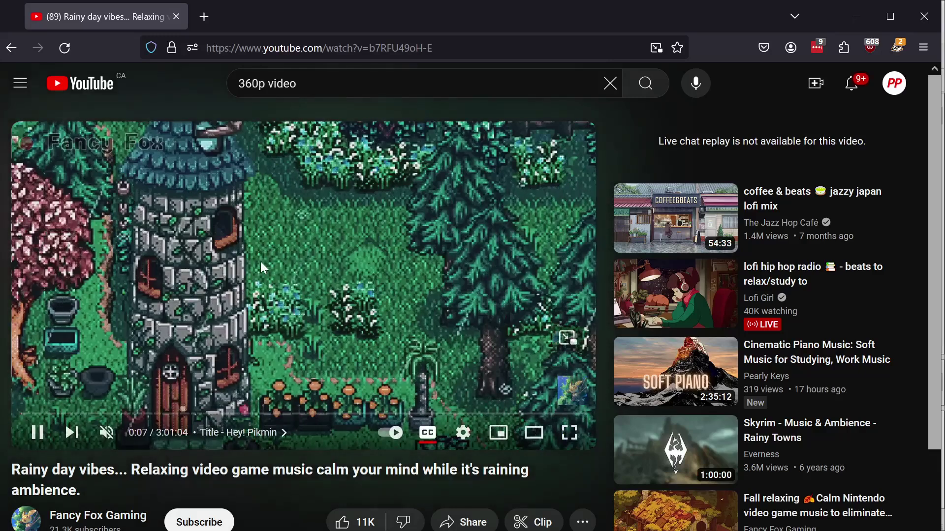
# Open the extra-options menu on the playing Fancy Fox Gaming rainy-day video
pyautogui.rightClick(300, 218)
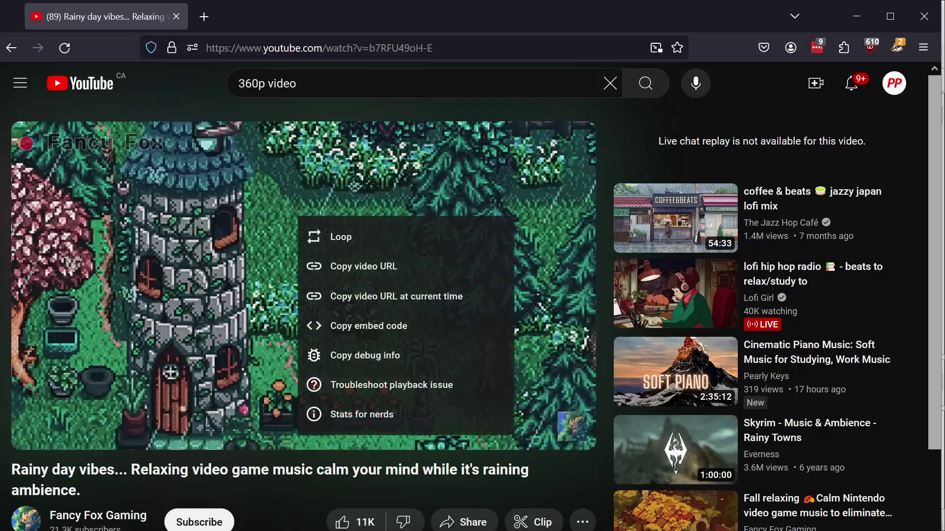
# Show the Stats for nerds overlay (720p playback), then go back to Wireshark
pyautogui.click(376, 418)
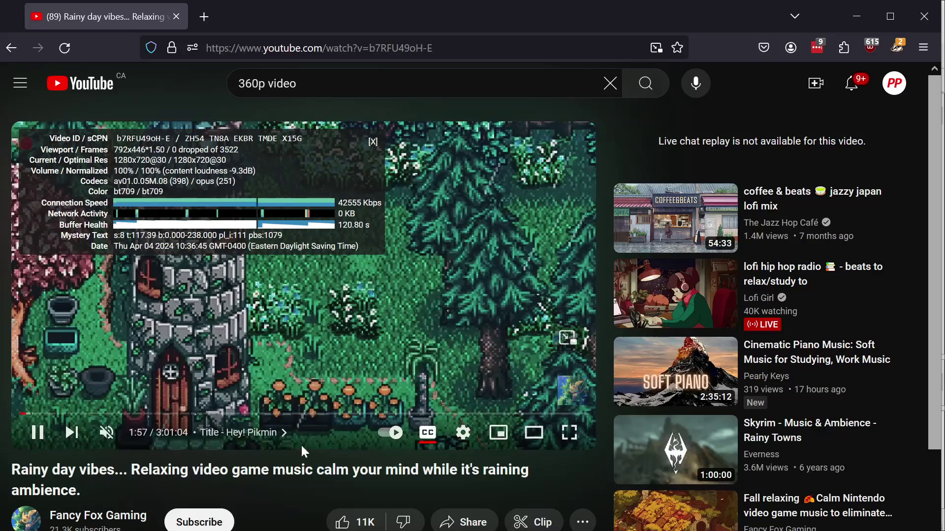
pyautogui.hotkey('alt', 'Tab')
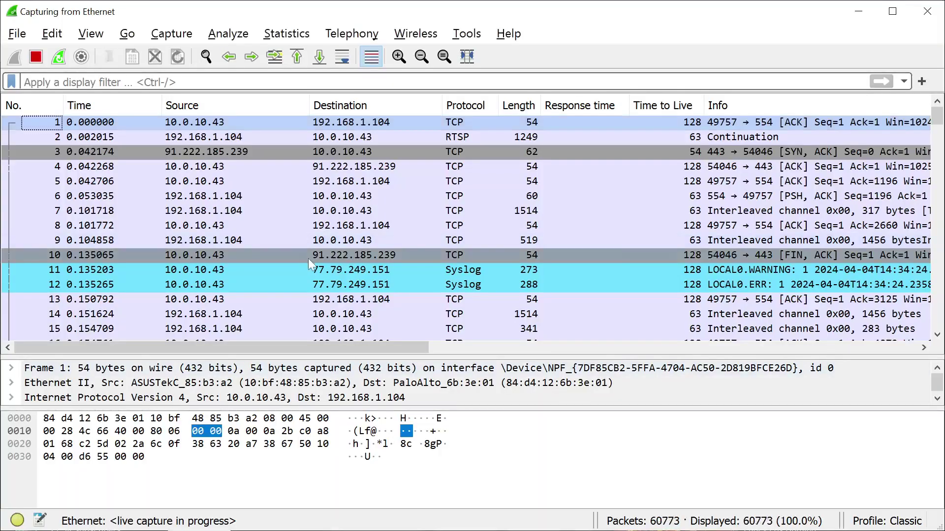
pyautogui.scroll(-5, 308, 258)
pyautogui.scroll(-5, 308, 259)
pyautogui.scroll(-14, 308, 262)
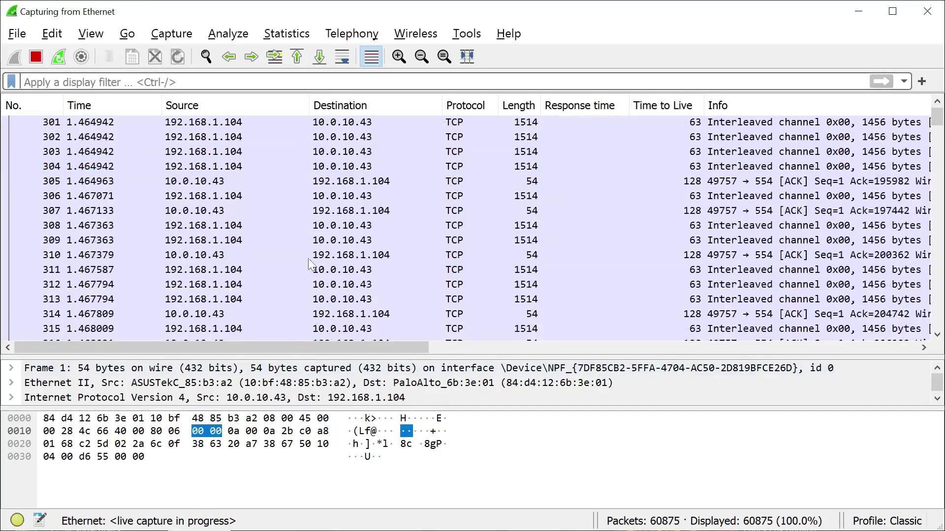
pyautogui.scroll(-10, 308, 258)
pyautogui.scroll(-8, 309, 258)
pyautogui.scroll(-8, 309, 259)
pyautogui.scroll(-7, 308, 259)
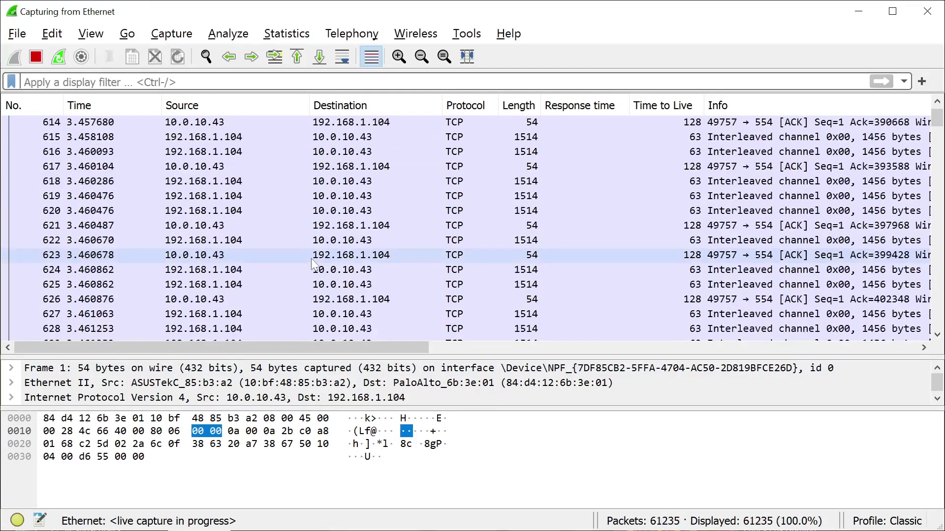
pyautogui.moveTo(938, 128); pyautogui.dragTo(938, 111)
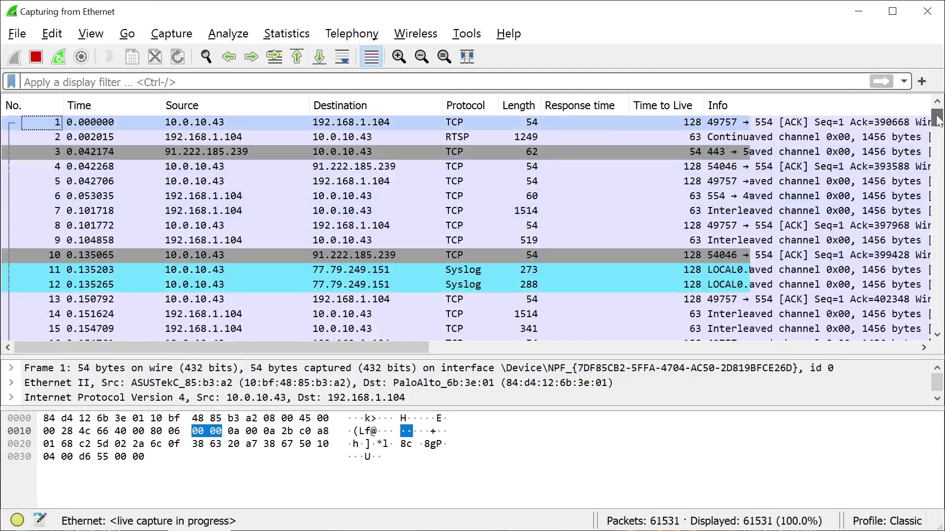
pyautogui.scroll(-10, 347, 227)
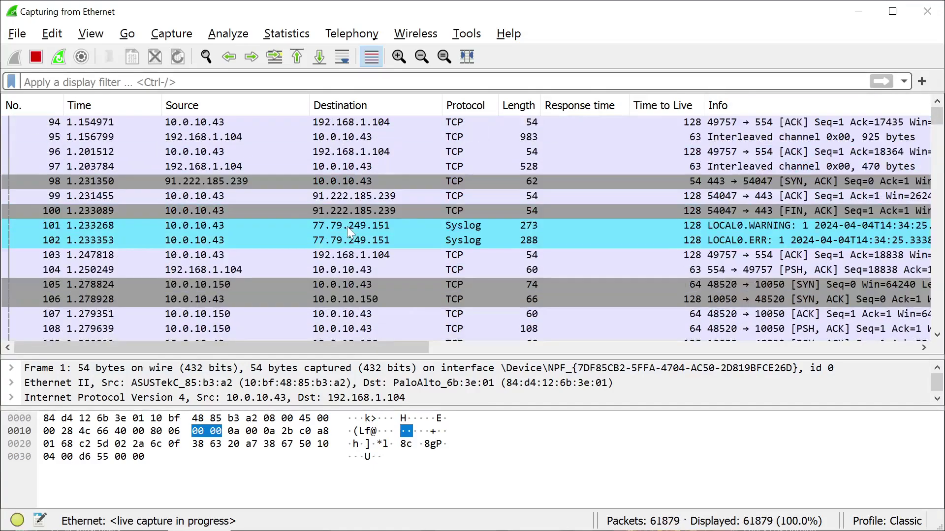
pyautogui.scroll(-10, 347, 227)
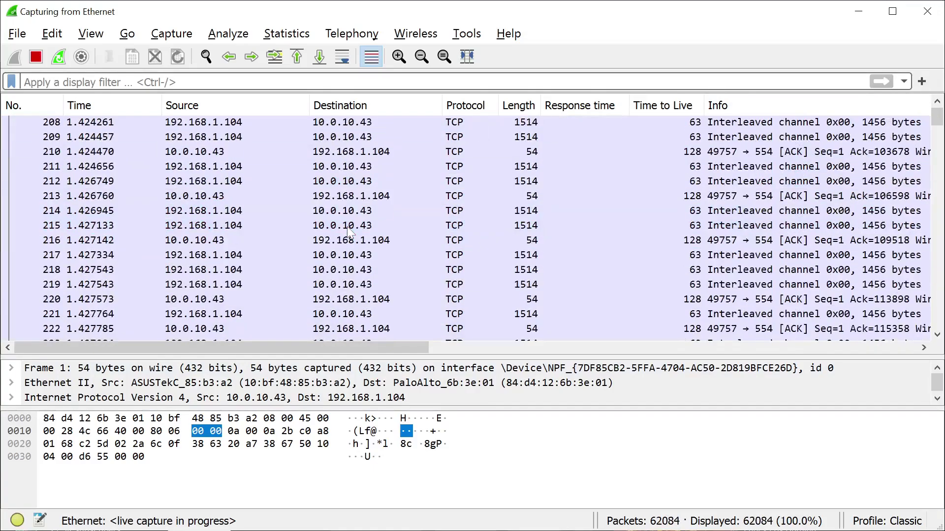
# Turn on Auto Scroll in Live Capture so the packet list tracks the newest packets
pyautogui.click(343, 56)
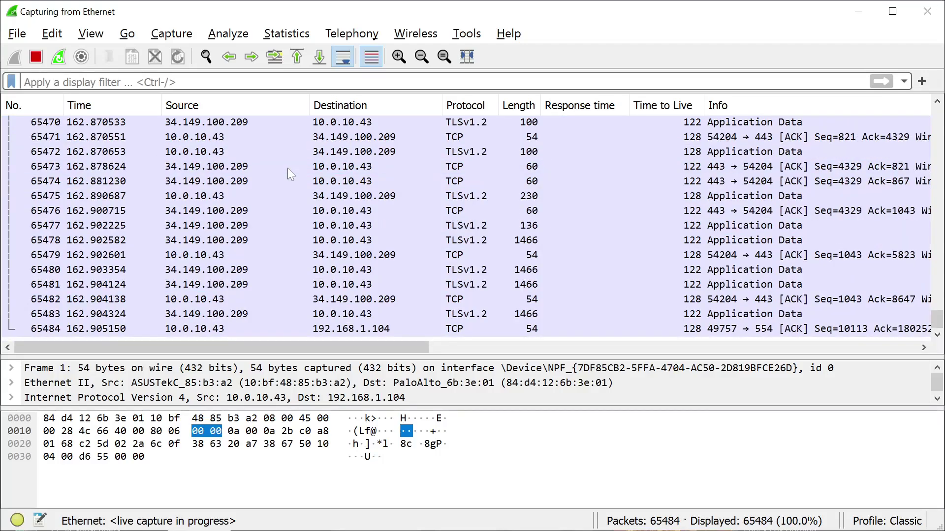
pyautogui.click(286, 34)
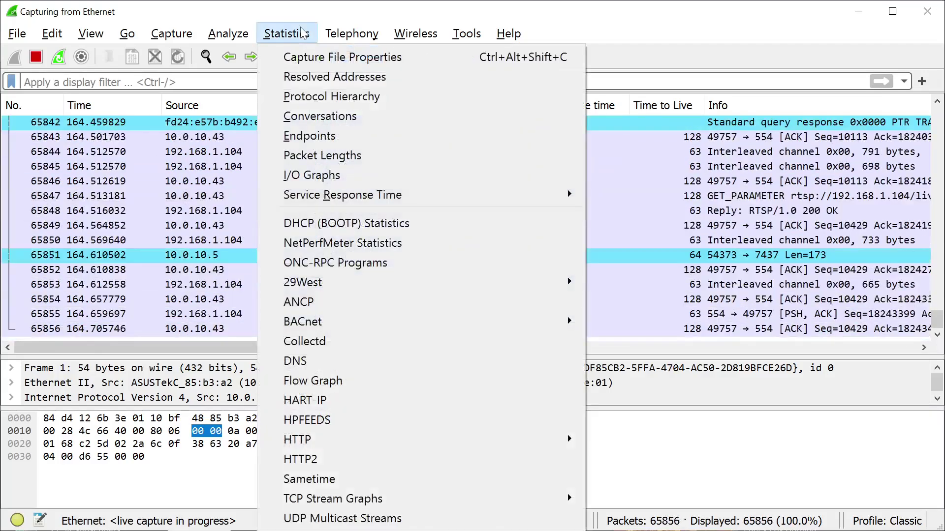
# Open a full-screen Conversations window and sort IPv4 conversations by Bytes, largest first
pyautogui.click(365, 116)
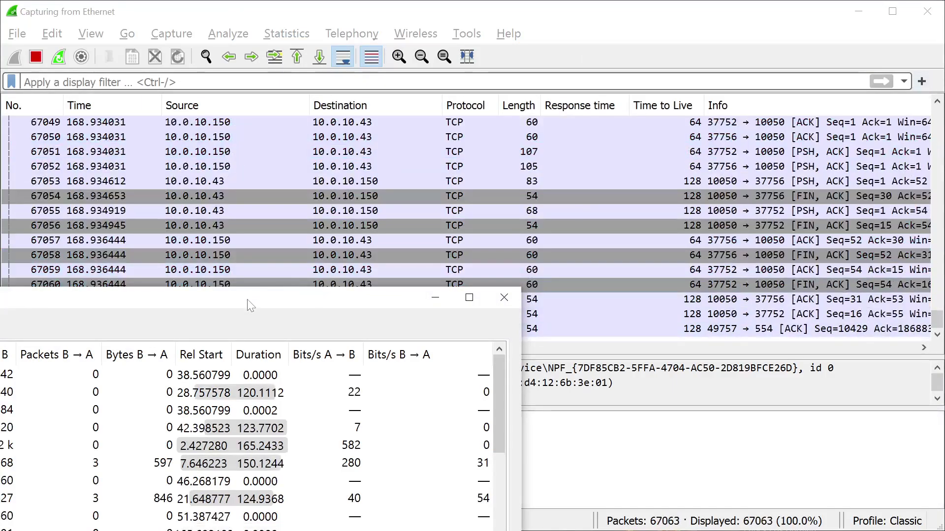
pyautogui.moveTo(252, 303); pyautogui.dragTo(281, 29)
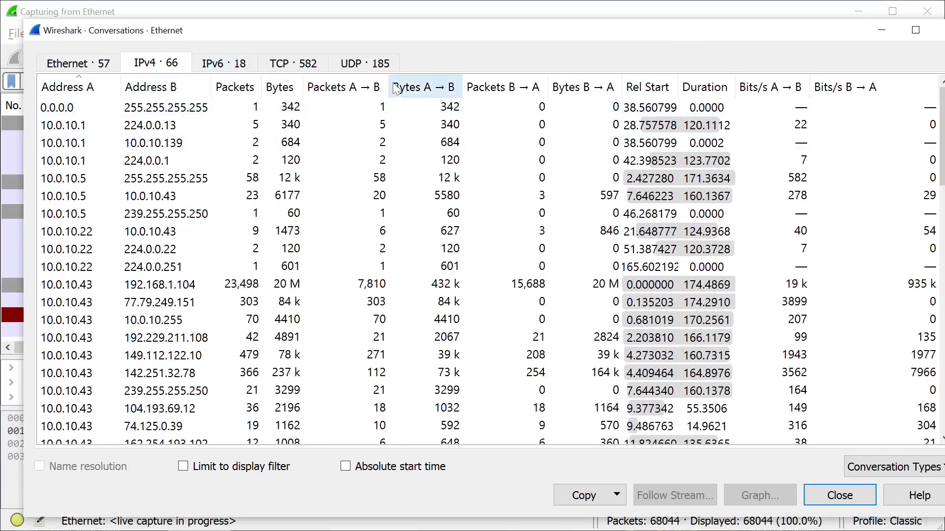
pyautogui.moveTo(300, 87); pyautogui.dragTo(348, 87)
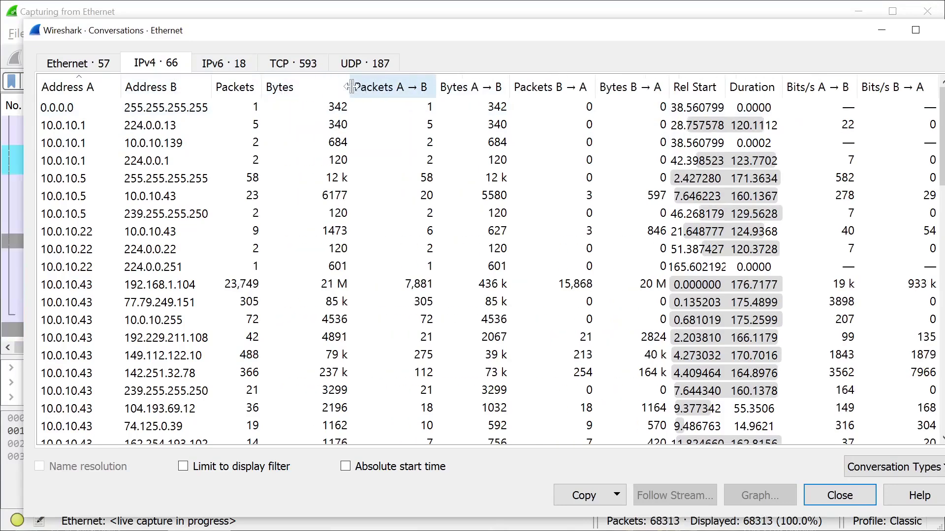
pyautogui.click(284, 92)
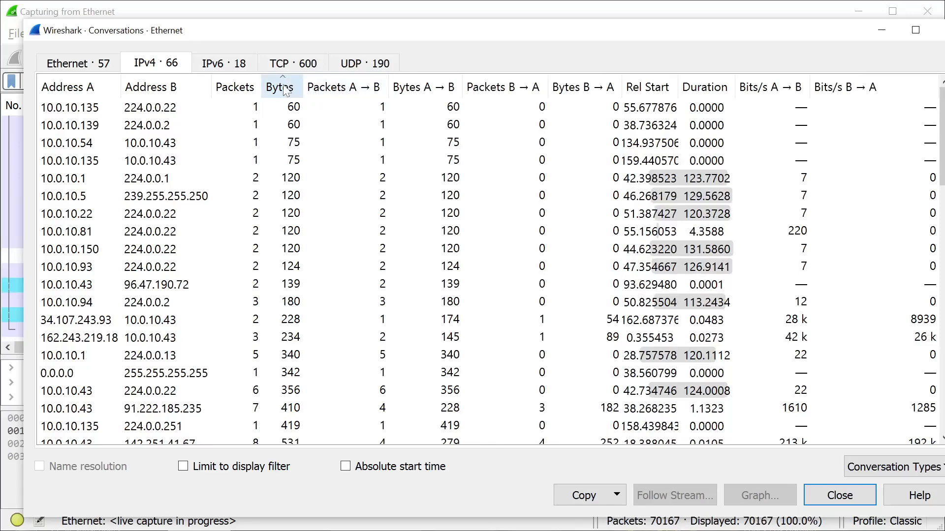
pyautogui.click(284, 92)
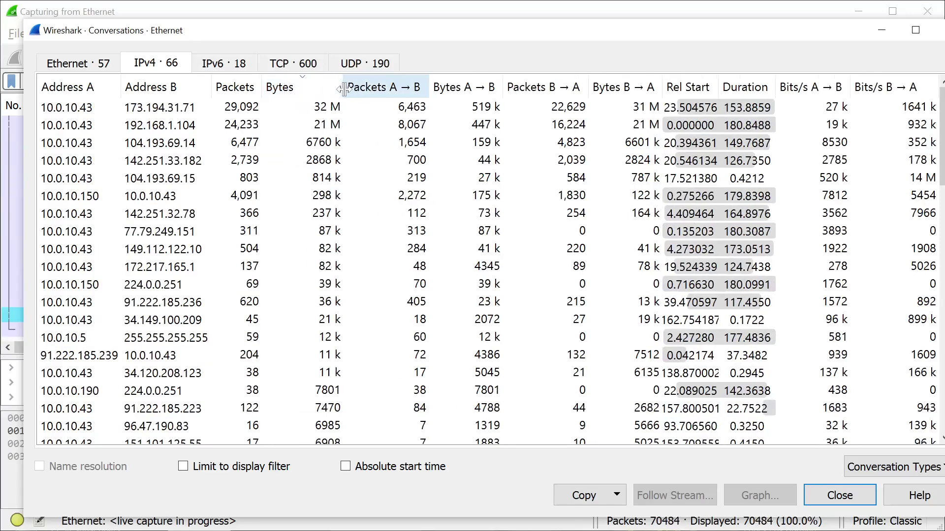
# Widen the Bytes column and select the 192.168.1.104 and 173.194.31.71 conversations
pyautogui.click(228, 161)
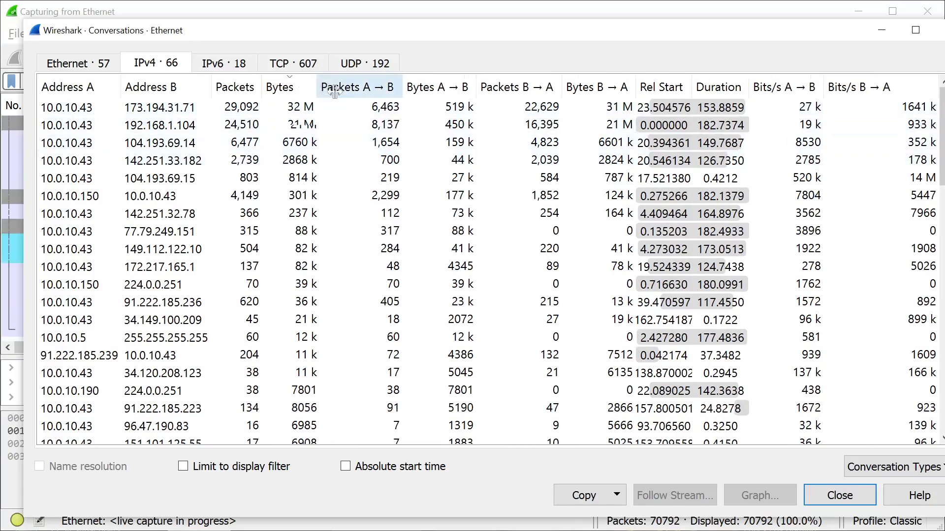
pyautogui.moveTo(300, 86); pyautogui.dragTo(333, 86)
pyautogui.click(180, 142)
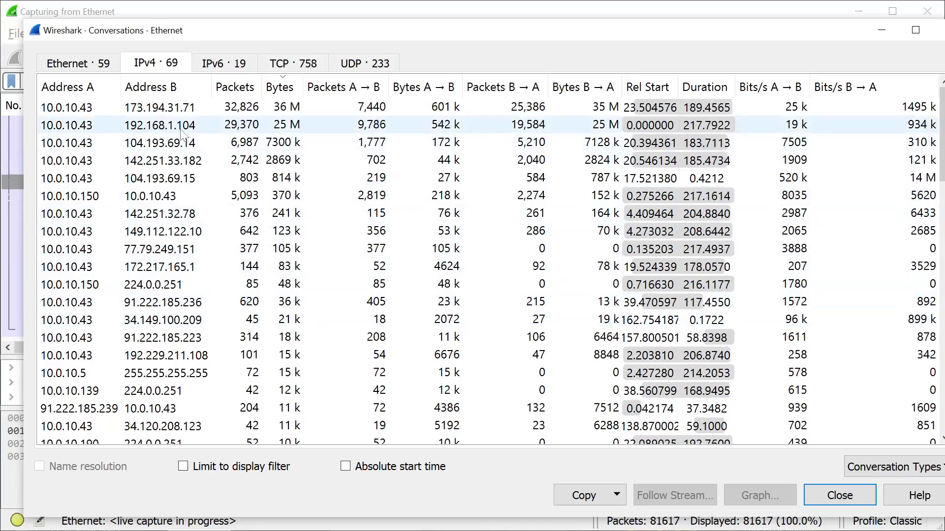
pyautogui.click(206, 135)
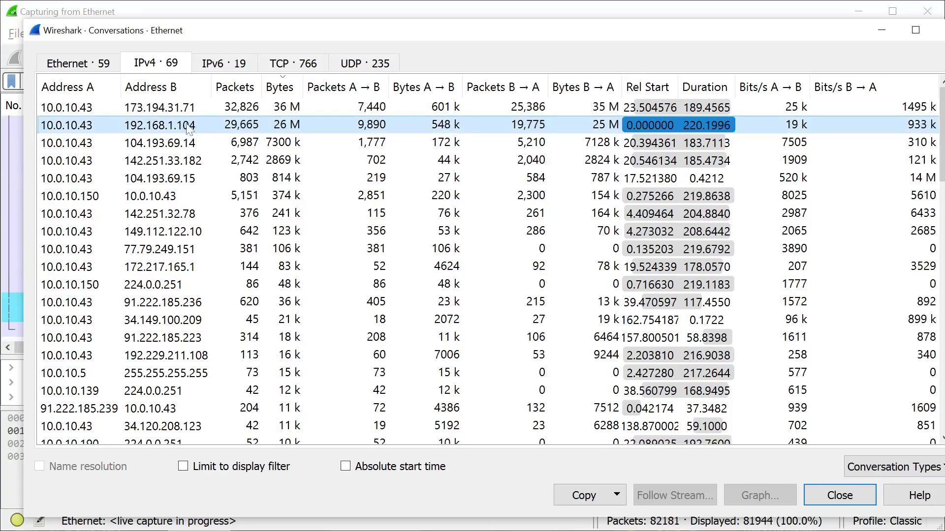
pyautogui.click(222, 108)
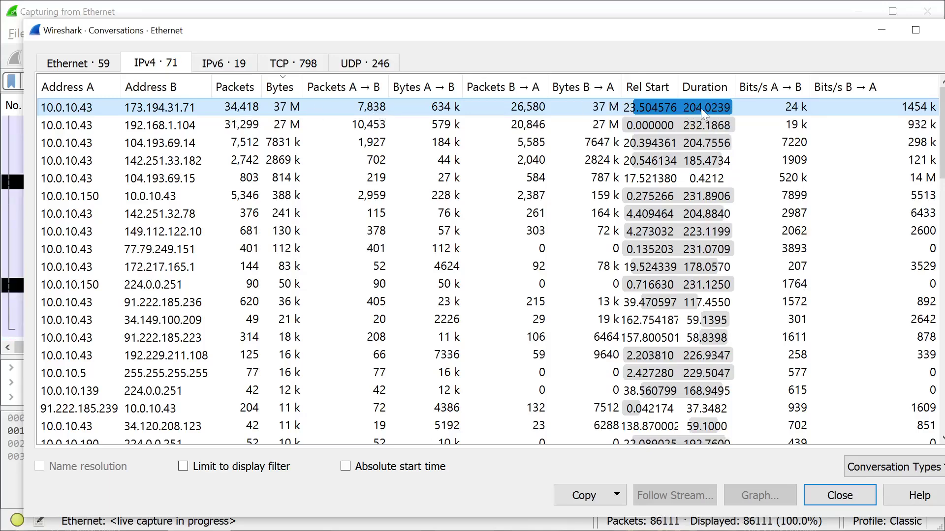
# Filter packets to the 10.0.10.43–173.194.31.71 conversation, showing 36,420 of 91,201 packets
pyautogui.rightClick(306, 107)
pyautogui.moveTo(369, 121)
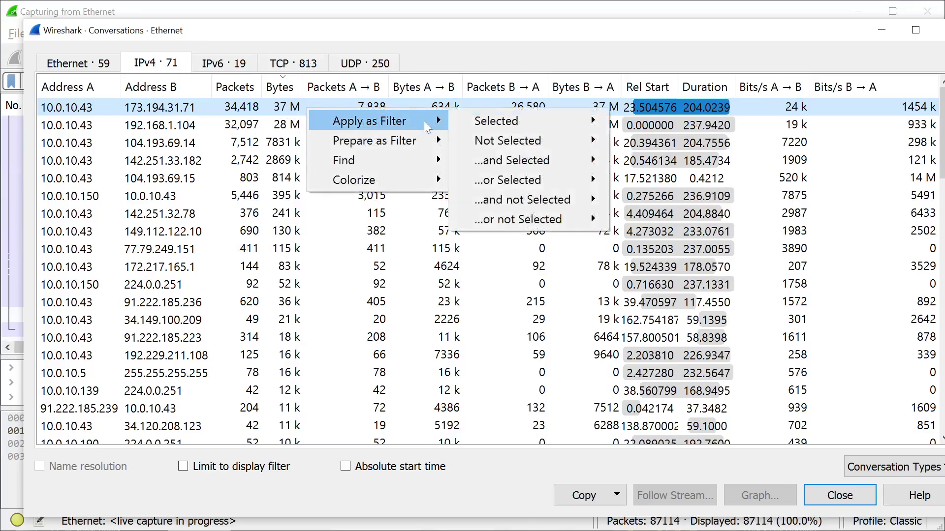
pyautogui.moveTo(496, 122)
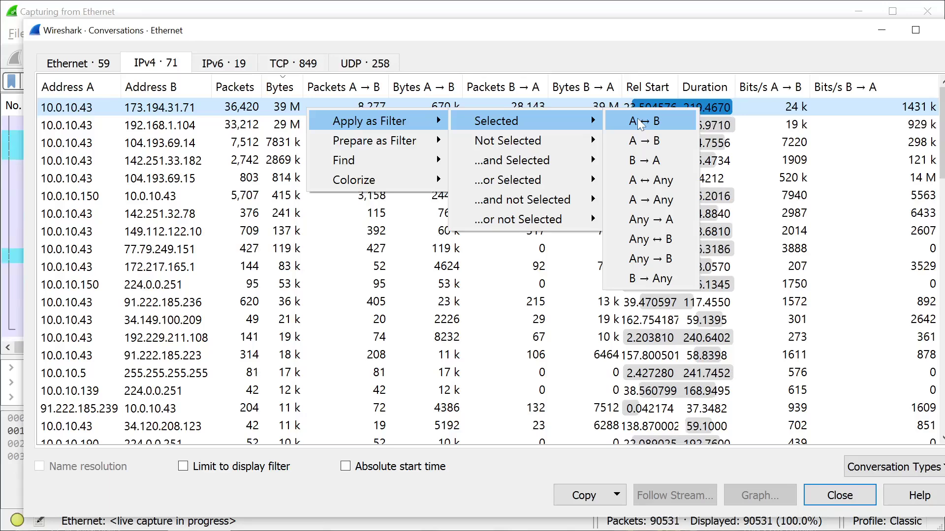
pyautogui.click(641, 124)
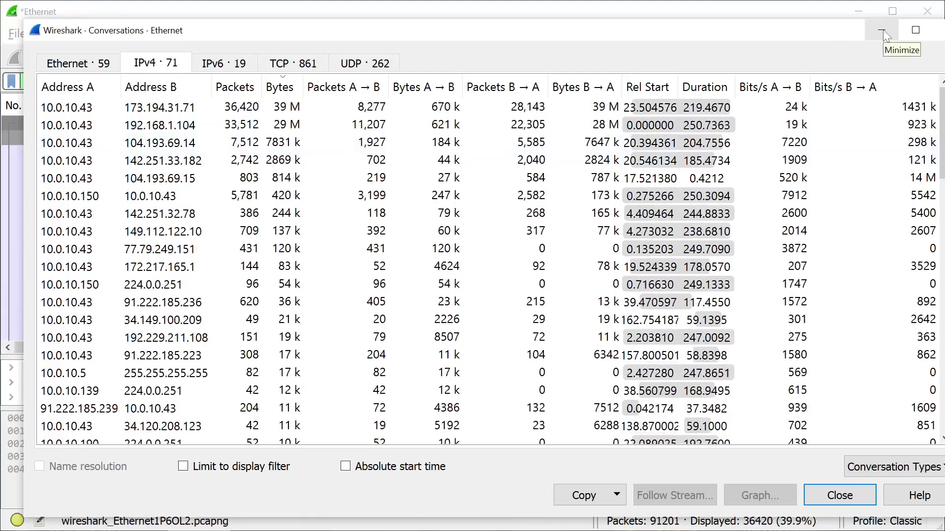
# Minimize the Conversations window and inspect the headers of several filtered QUIC packets
pyautogui.click(883, 29)
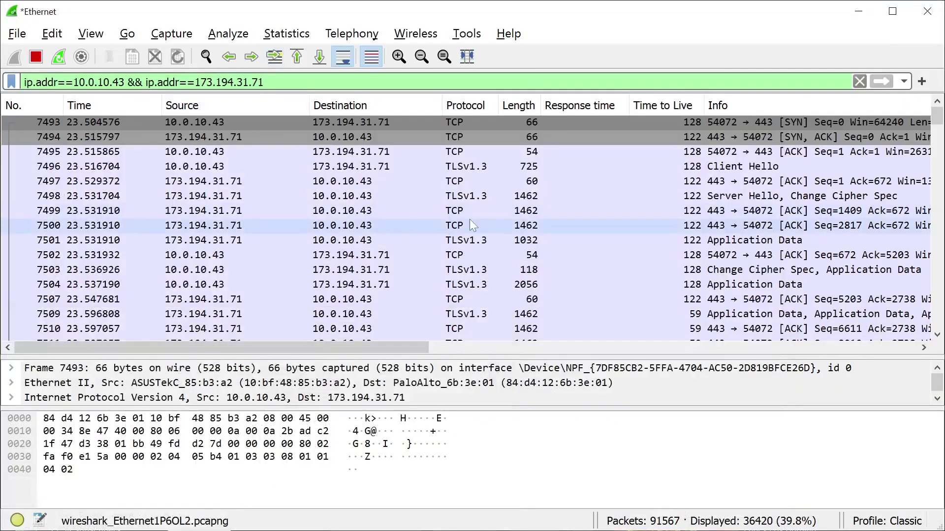
pyautogui.scroll(-5, 470, 219)
pyautogui.scroll(-5, 469, 220)
pyautogui.scroll(-5, 470, 219)
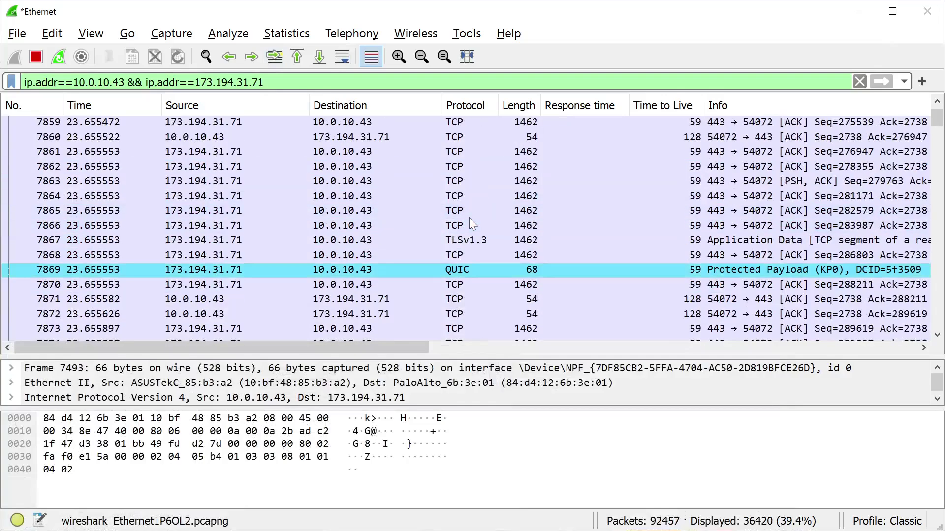
pyautogui.scroll(-5, 469, 219)
pyautogui.scroll(-5, 469, 217)
pyautogui.scroll(5, 469, 217)
pyautogui.scroll(8, 469, 218)
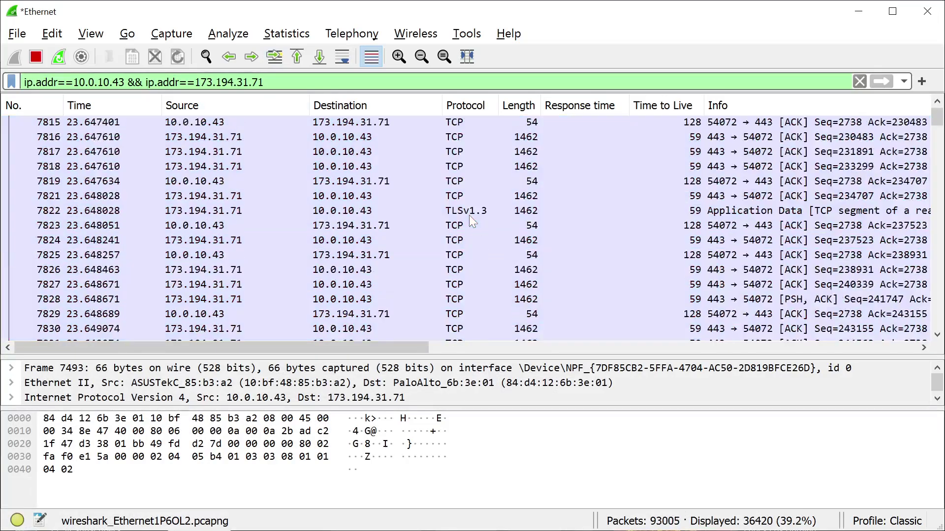
pyautogui.scroll(6, 469, 218)
pyautogui.scroll(6, 468, 215)
pyautogui.scroll(6, 469, 215)
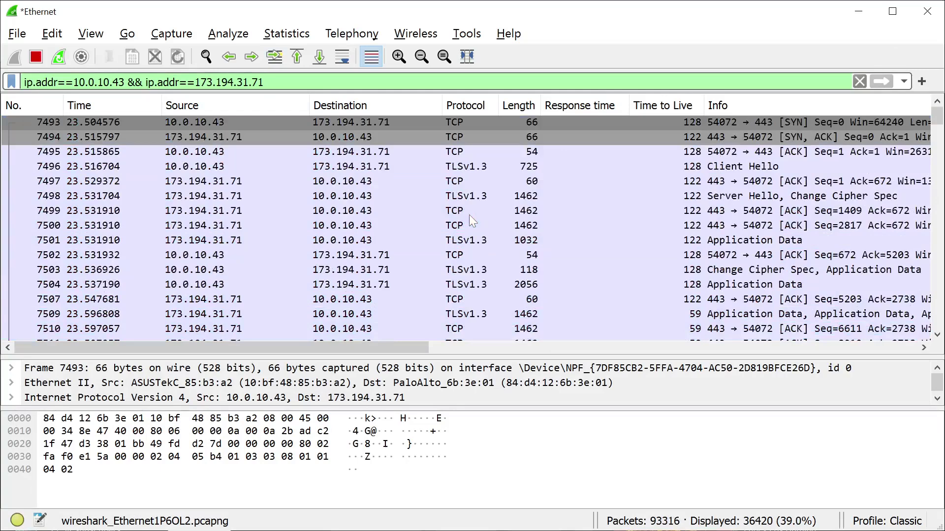
pyautogui.click(869, 124)
pyautogui.moveTo(938, 112); pyautogui.dragTo(937, 140)
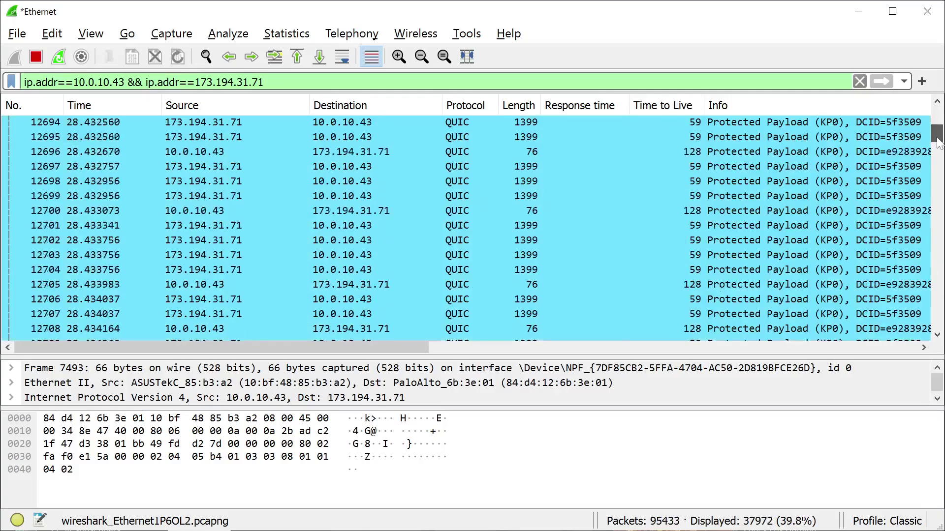
pyautogui.click(511, 181)
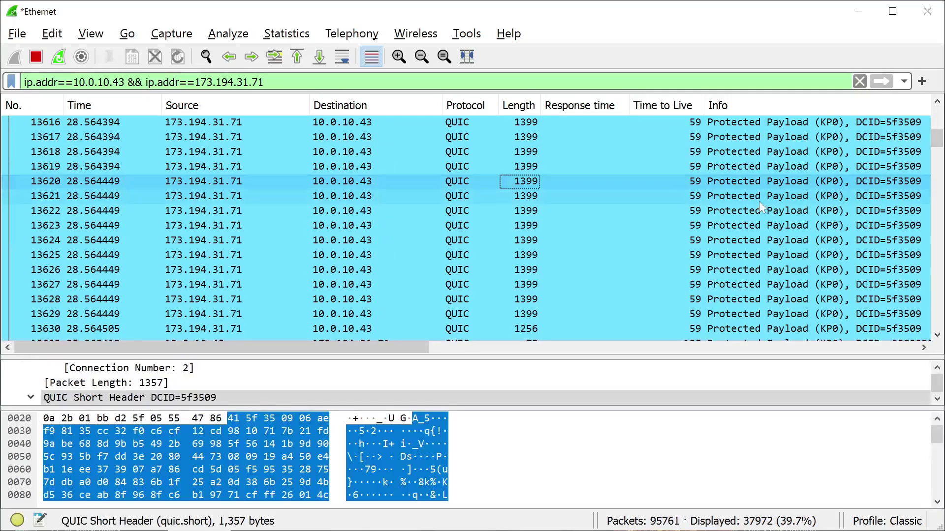
pyautogui.scroll(5, 788, 202)
pyautogui.scroll(3, 444, 153)
pyautogui.scroll(5, 444, 154)
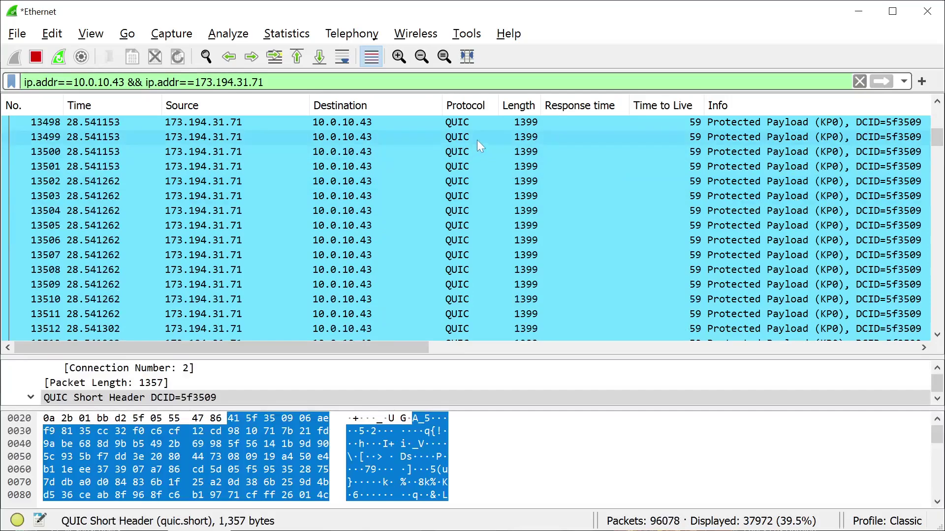
pyautogui.click(473, 139)
pyautogui.scroll(5, 499, 210)
pyautogui.scroll(8, 514, 211)
pyautogui.scroll(12, 516, 211)
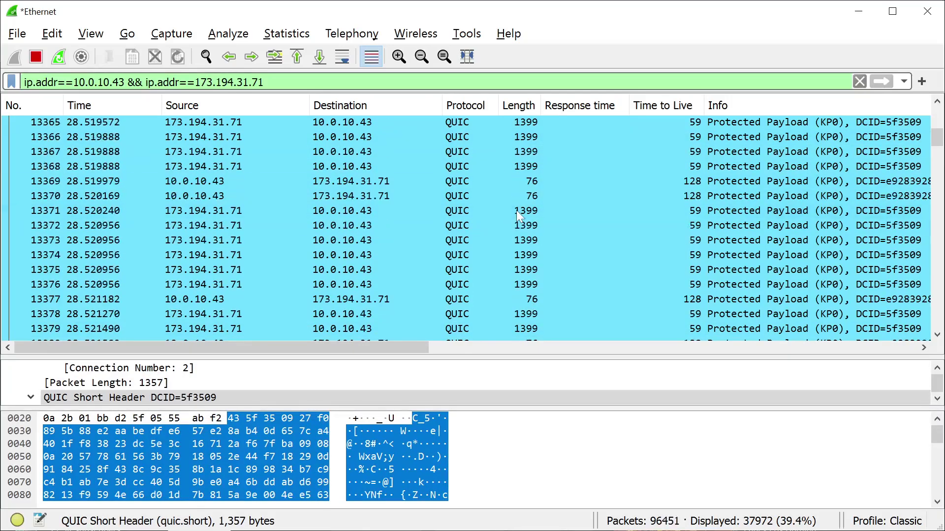
pyautogui.click(494, 185)
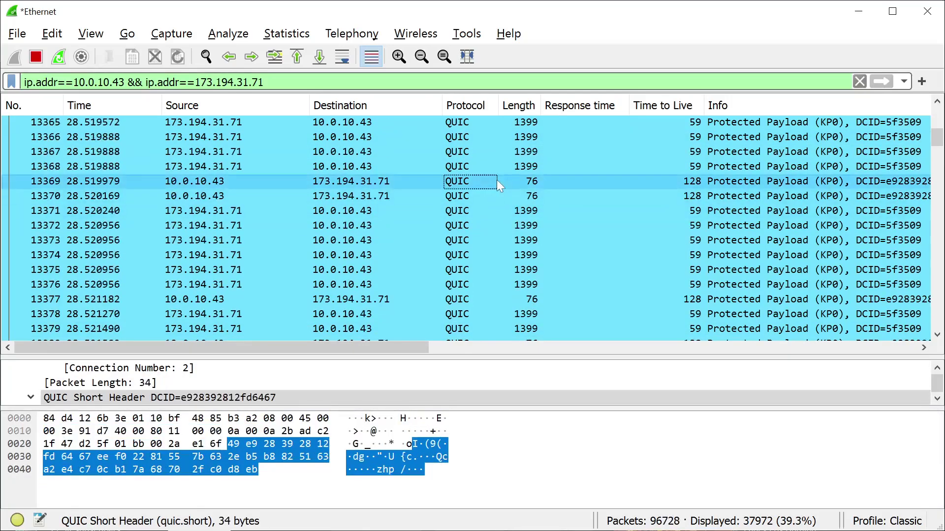
pyautogui.click(492, 152)
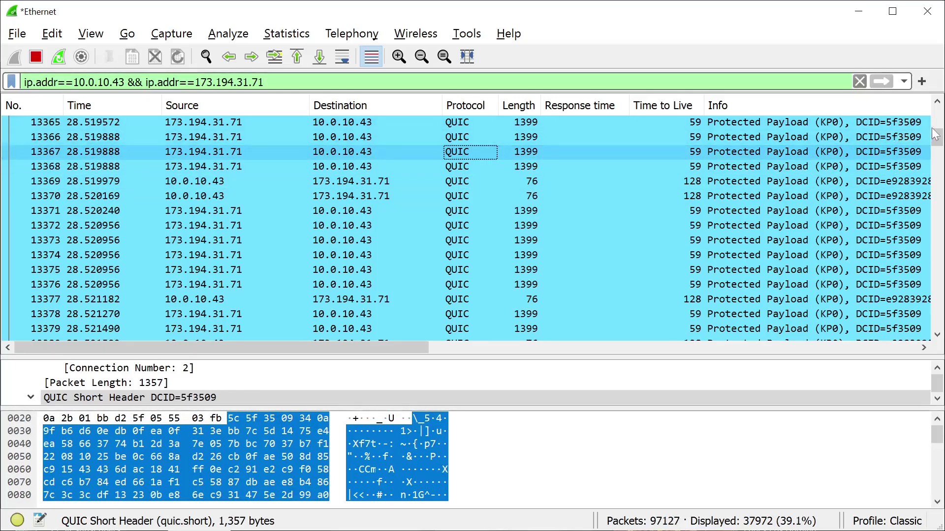
pyautogui.scroll(5, 937, 137)
pyautogui.scroll(8, 611, 224)
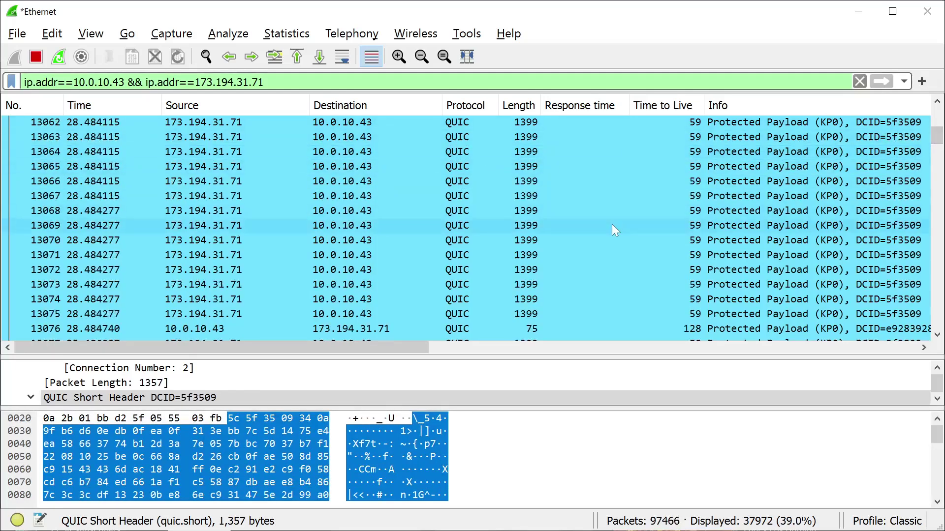
pyautogui.scroll(-4, 612, 224)
pyautogui.scroll(-4, 612, 223)
pyautogui.scroll(-2, 611, 224)
pyautogui.scroll(-3, 611, 223)
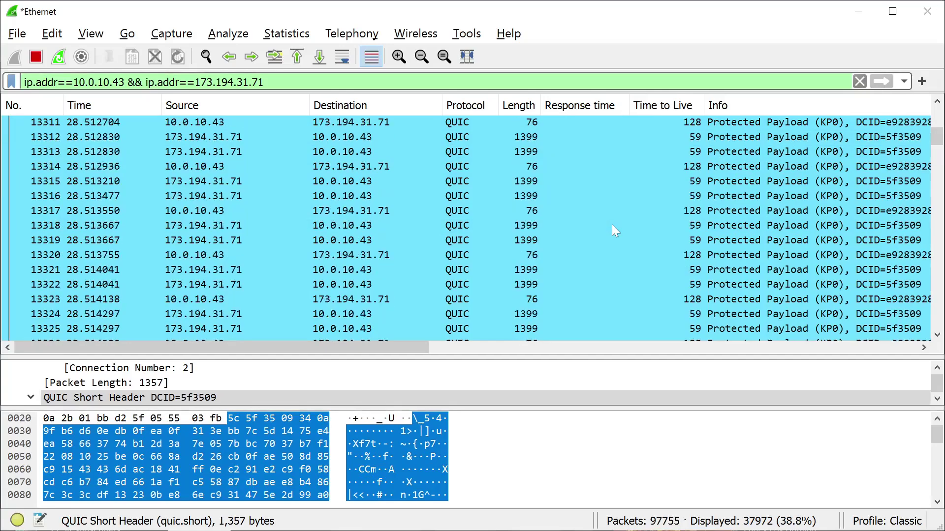
pyautogui.scroll(-3, 613, 224)
pyautogui.scroll(-3, 612, 224)
pyautogui.scroll(-2, 612, 225)
pyautogui.scroll(-3, 611, 225)
pyautogui.scroll(-3, 612, 224)
pyautogui.scroll(-3, 612, 225)
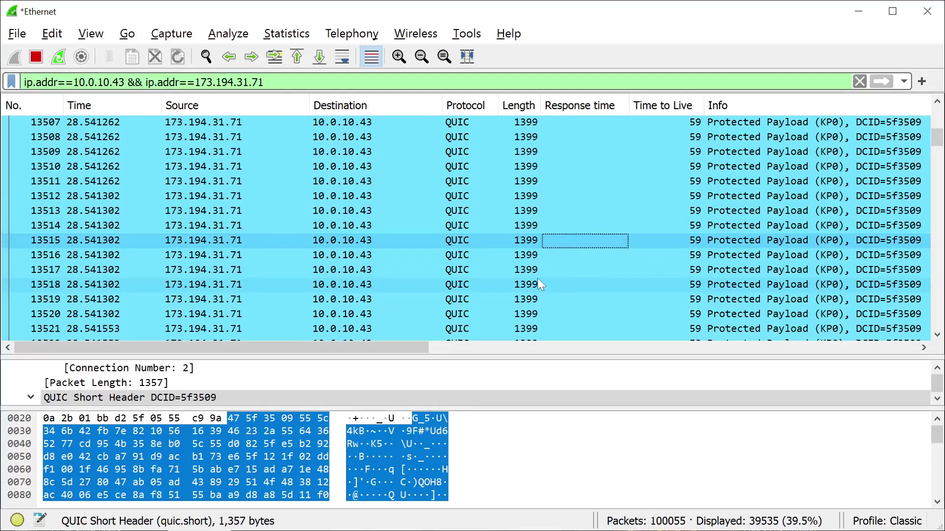
pyautogui.scroll(-3, 538, 278)
pyautogui.scroll(-5, 537, 229)
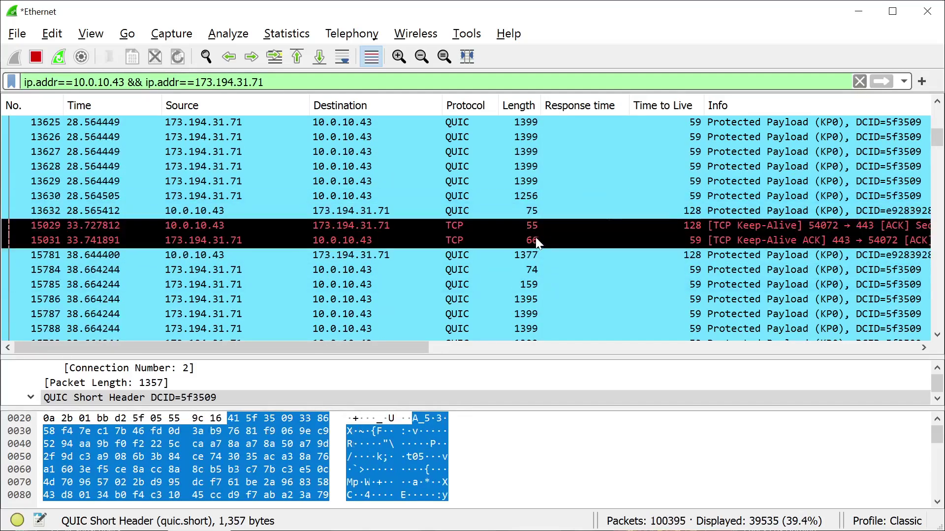
pyautogui.scroll(-5, 766, 184)
pyautogui.scroll(-5, 765, 183)
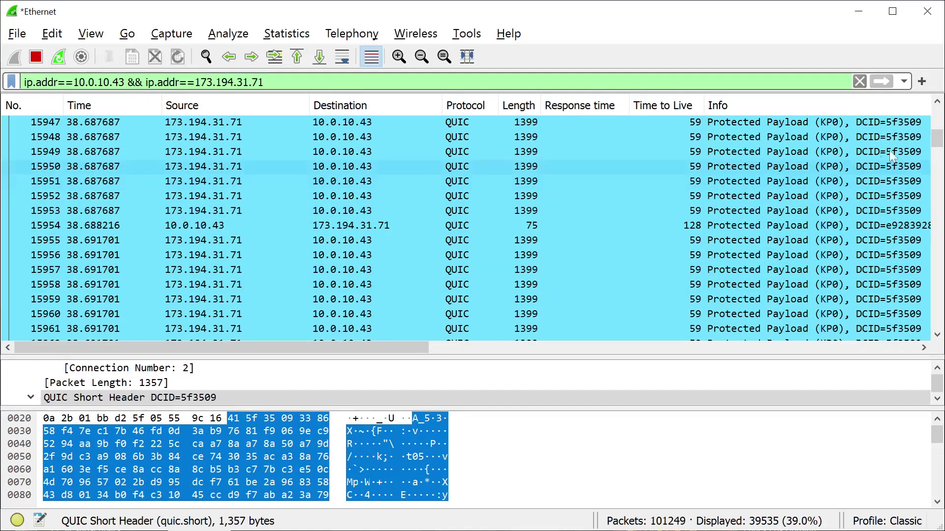
pyautogui.moveTo(936, 138); pyautogui.dragTo(936, 329)
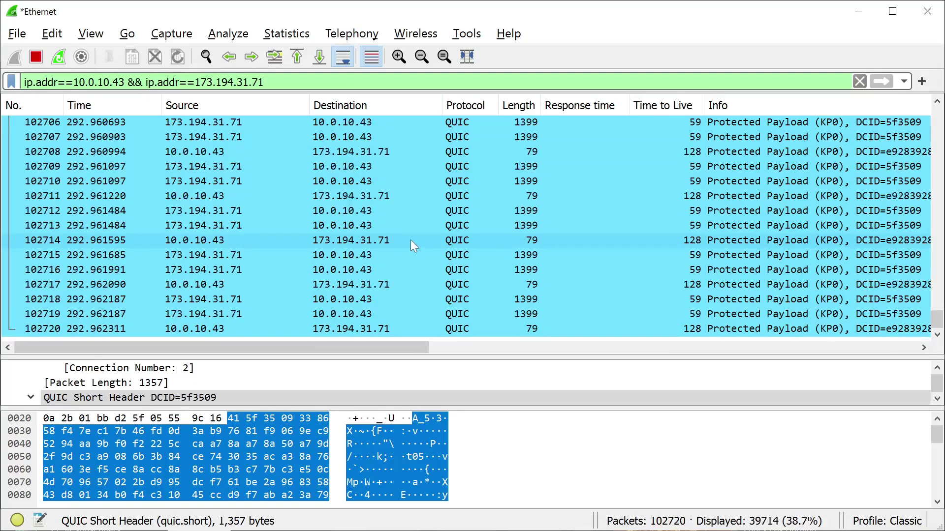
pyautogui.scroll(5, 411, 239)
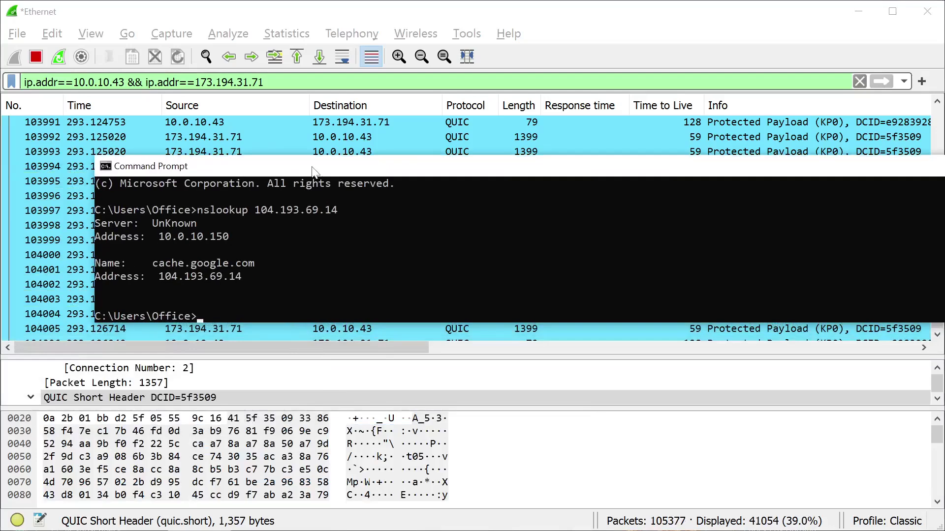
pyautogui.write('clear')
# Clear the Command Prompt screen with cls and move the console lower
pyautogui.press('Return')
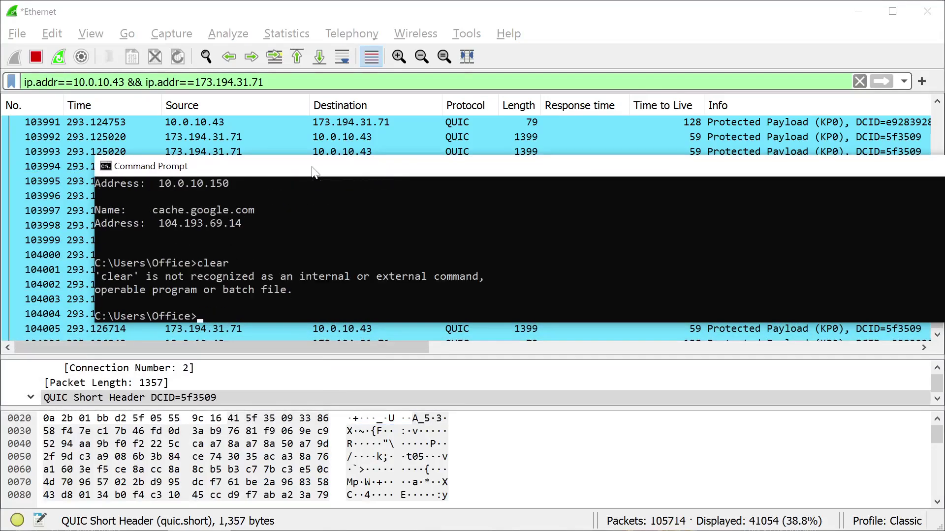
pyautogui.write('cls')
pyautogui.press('Return')
pyautogui.moveTo(313, 172); pyautogui.dragTo(311, 236)
pyautogui.write('nslookup 173.194.31.71')
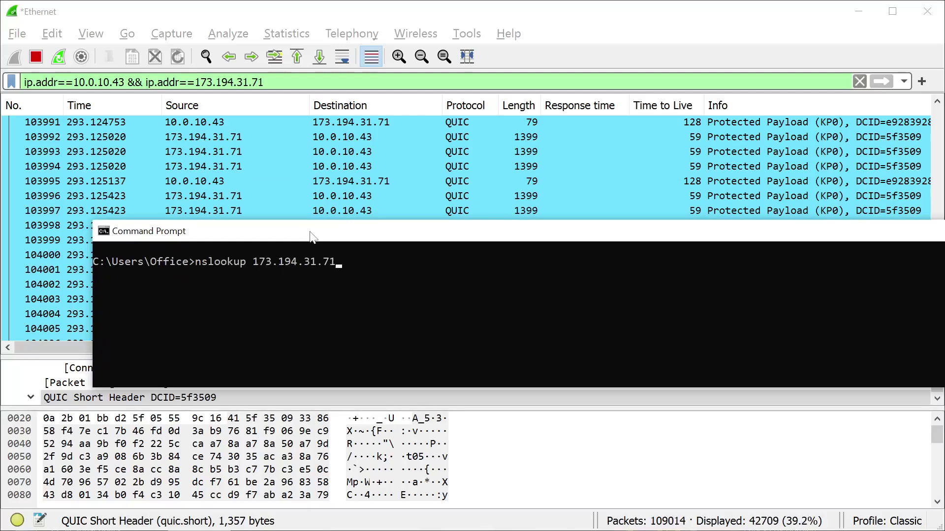
# Reverse-lookup 173.194.31.71 with nslookup and copy the address from the output
pyautogui.press('Return')
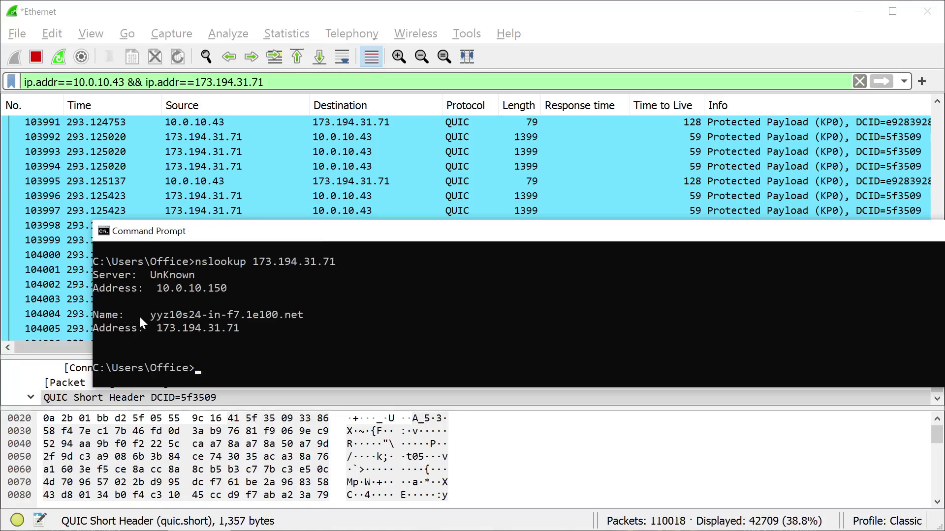
pyautogui.moveTo(153, 317)
pyautogui.mouseDown()
pyautogui.moveTo(259, 315)
pyautogui.moveTo(158, 329)
pyautogui.mouseUp()
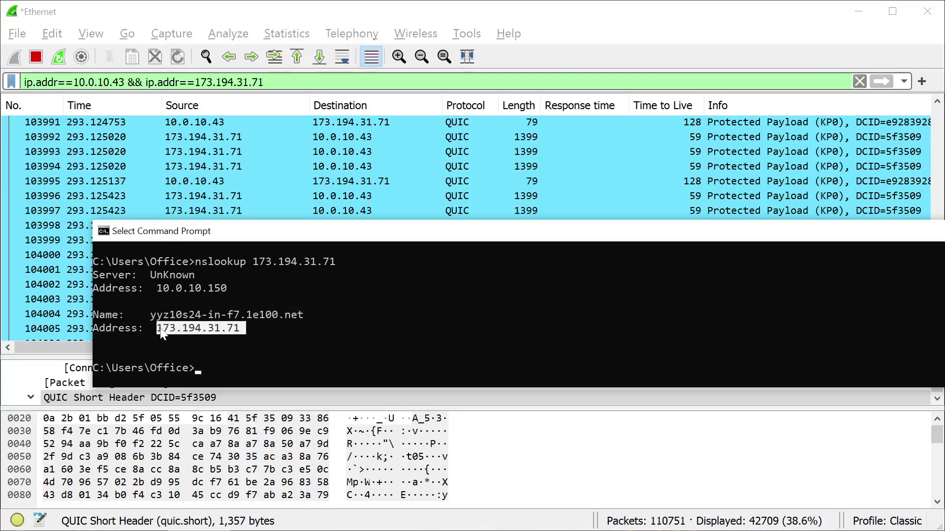
pyautogui.rightClick(163, 333)
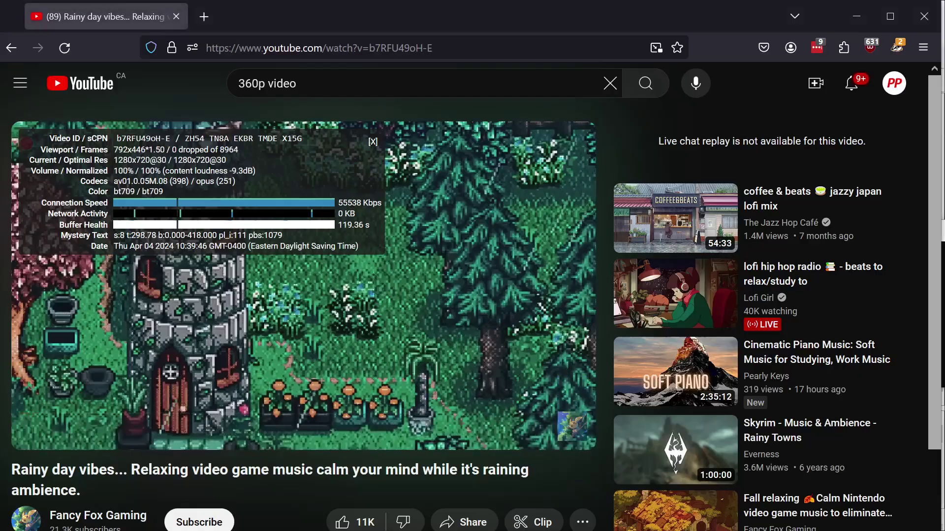
pyautogui.hotkey('ctrl', 't')
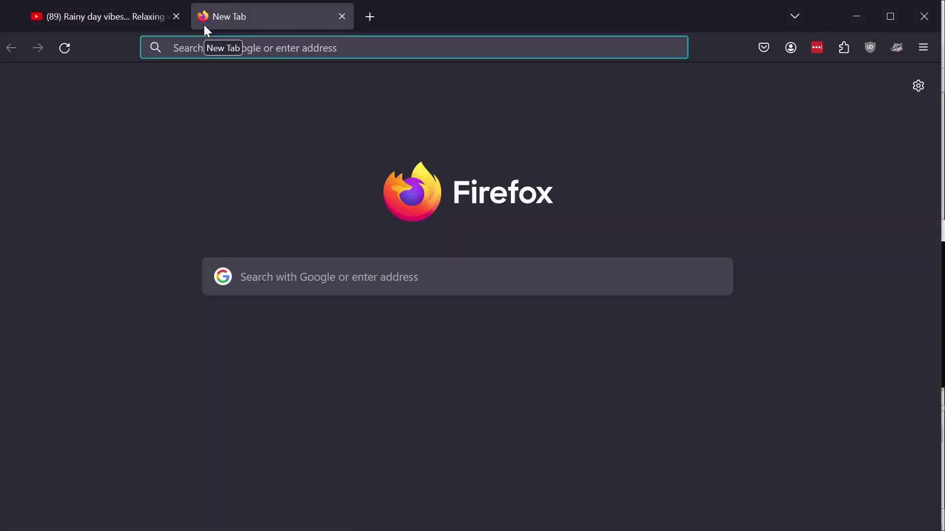
pyautogui.write('ip lookup')
# Look up 173.194.31.71 on whatismyipaddress.com, revealing a Google LLC datacenter in California
pyautogui.press('Return')
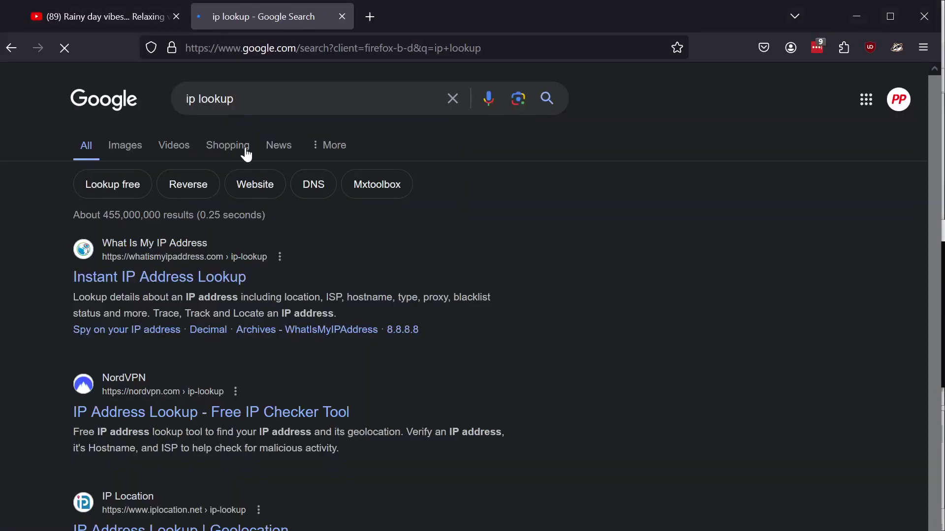
pyautogui.click(229, 277)
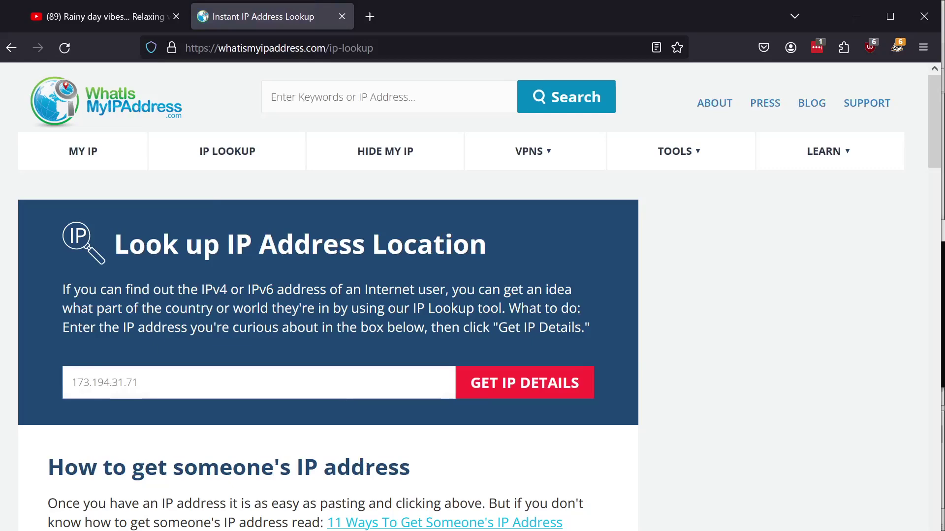
pyautogui.click(517, 383)
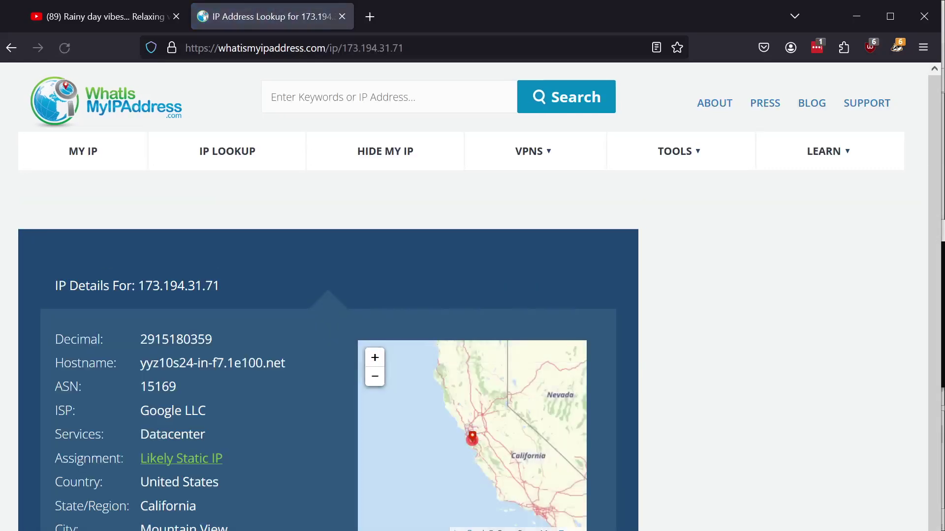
pyautogui.click(259, 404)
pyautogui.scroll(-5, 262, 405)
pyautogui.scroll(-3, 262, 405)
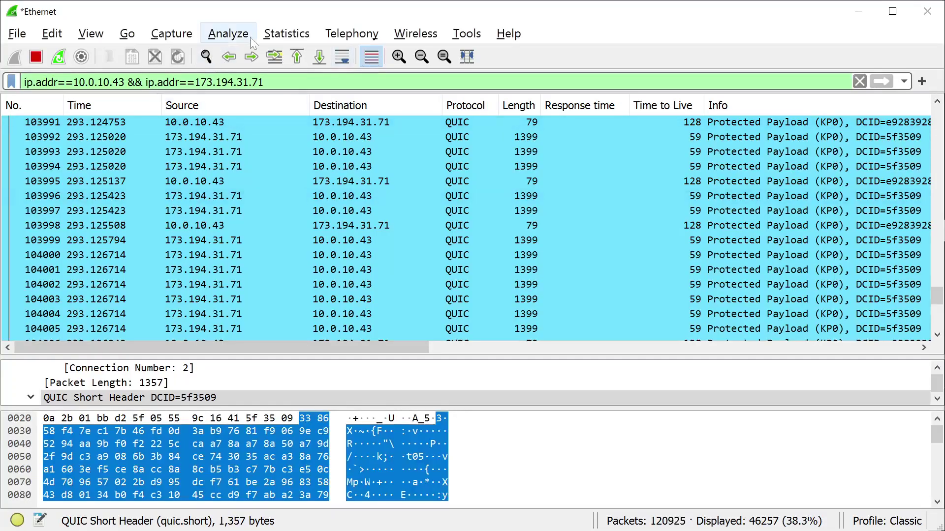
# Open the Statistics > I/O Graphs window, maximize it and enlarge the graph list
pyautogui.click(237, 34)
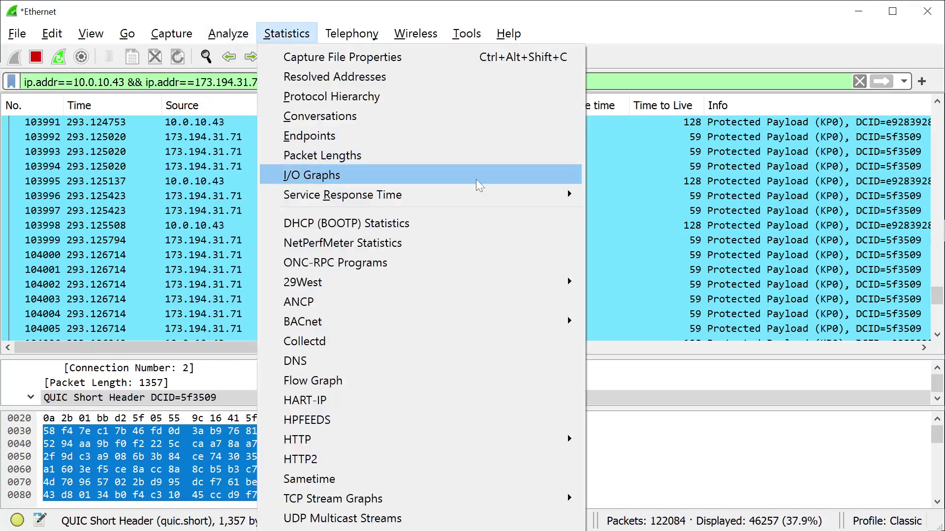
pyautogui.click(476, 179)
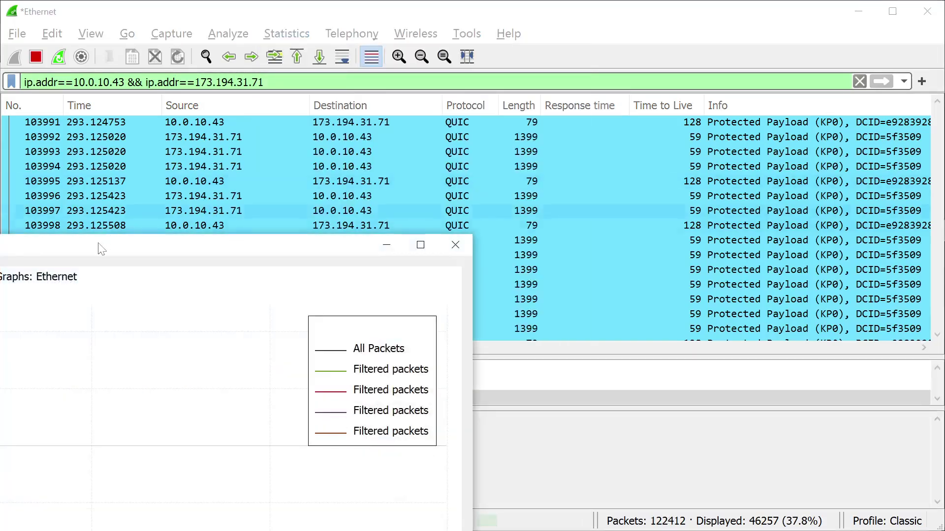
pyautogui.moveTo(101, 249); pyautogui.dragTo(516, 1)
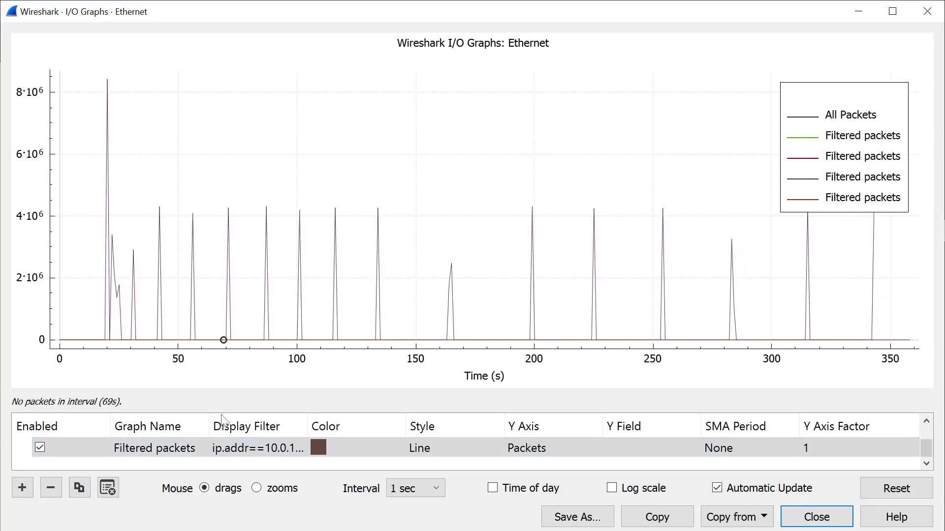
pyautogui.moveTo(221, 409); pyautogui.dragTo(234, 303)
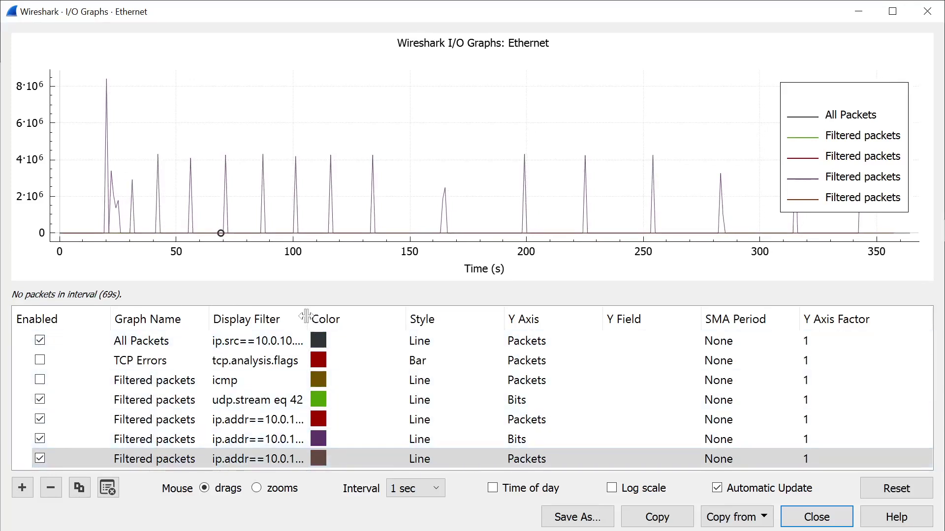
# Hide the 104.193.69.14, 104.193.69.15, udp.stream eq 42 and All Packets graphs, leaving only 173.194.31.71
pyautogui.moveTo(309, 320); pyautogui.dragTo(484, 321)
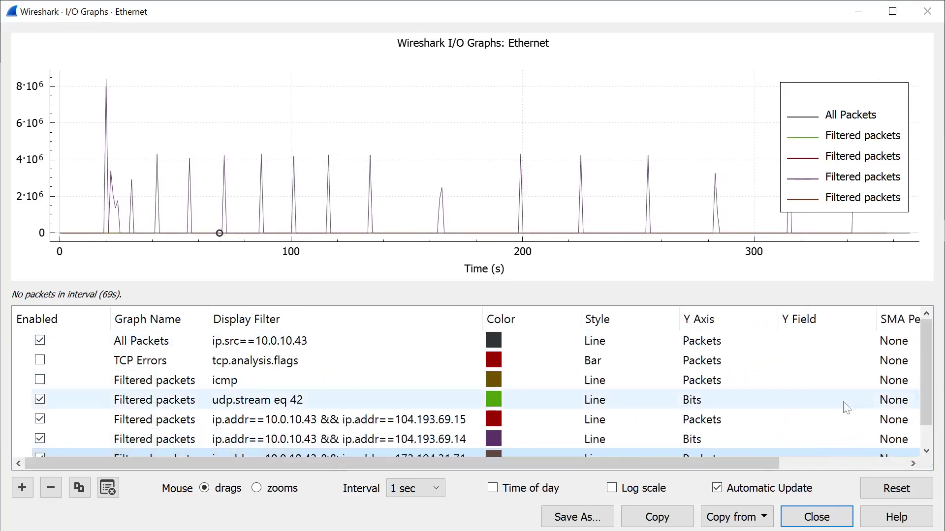
pyautogui.moveTo(926, 370); pyautogui.dragTo(932, 397)
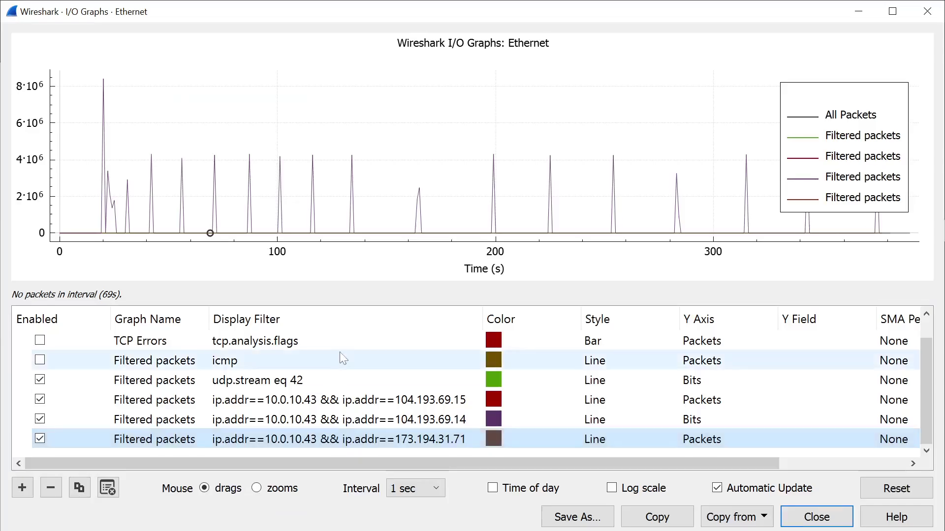
pyautogui.click(39, 420)
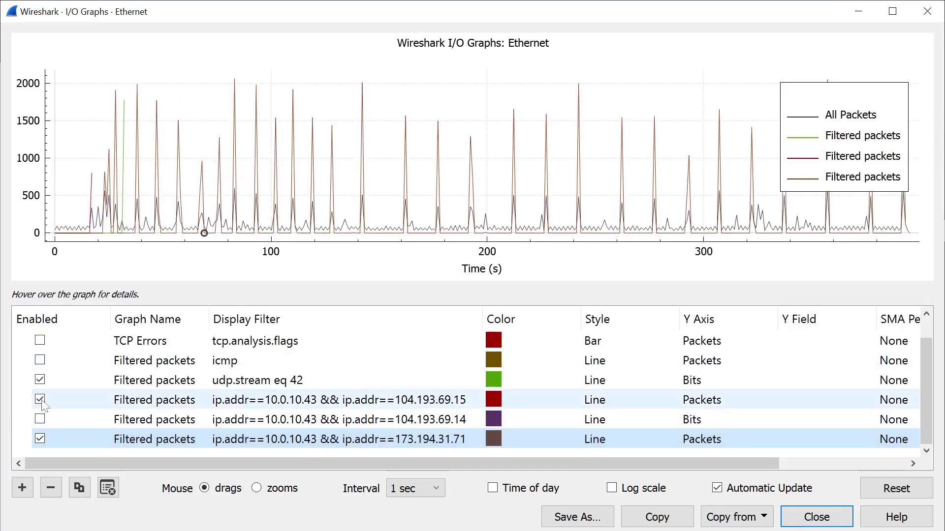
pyautogui.click(40, 400)
pyautogui.click(40, 381)
pyautogui.scroll(1, 41, 380)
pyautogui.click(39, 340)
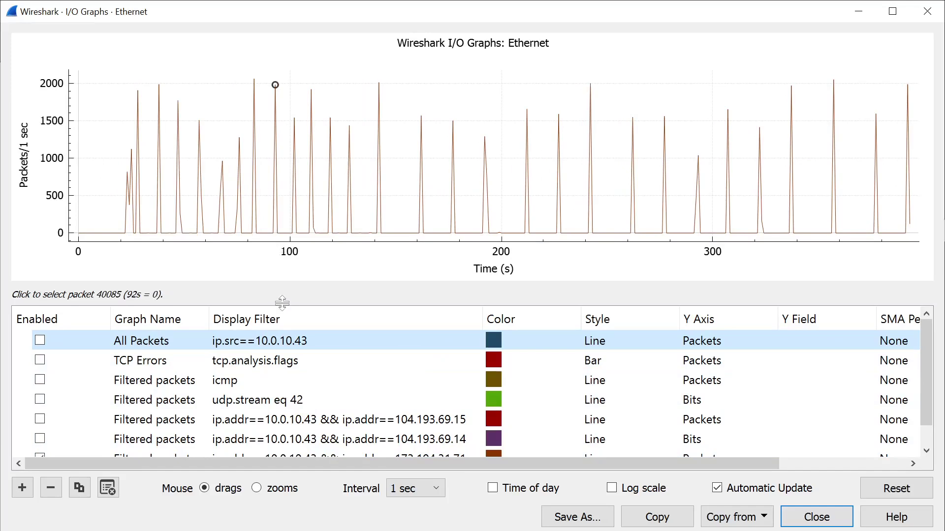
pyautogui.moveTo(284, 304); pyautogui.dragTo(284, 348)
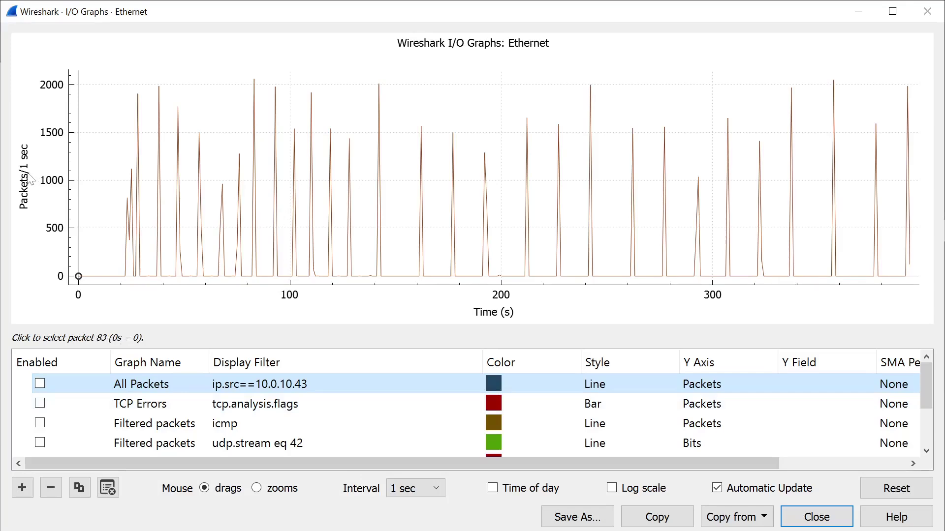
pyautogui.moveTo(926, 384); pyautogui.dragTo(931, 440)
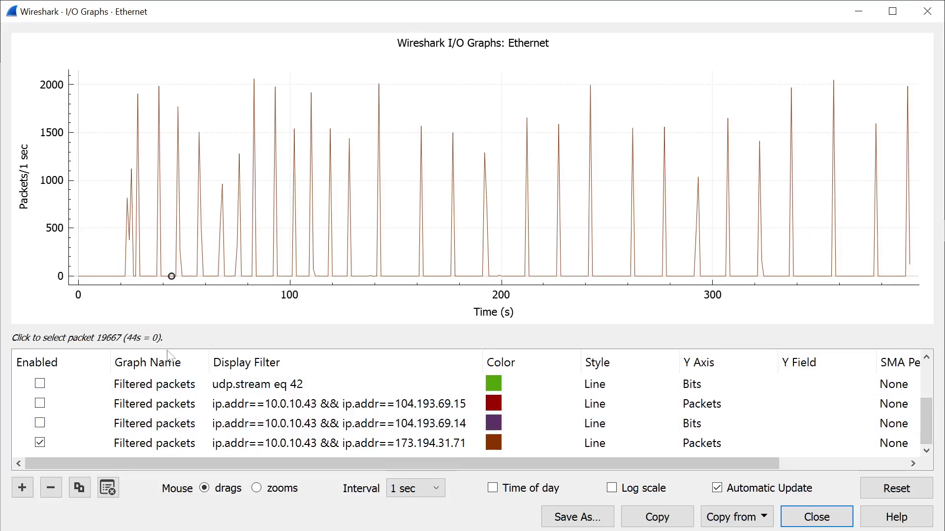
# Change the 173.194.31.71 graph's Y axis unit to Bits and redraw it
pyautogui.moveTo(168, 348); pyautogui.dragTo(166, 334)
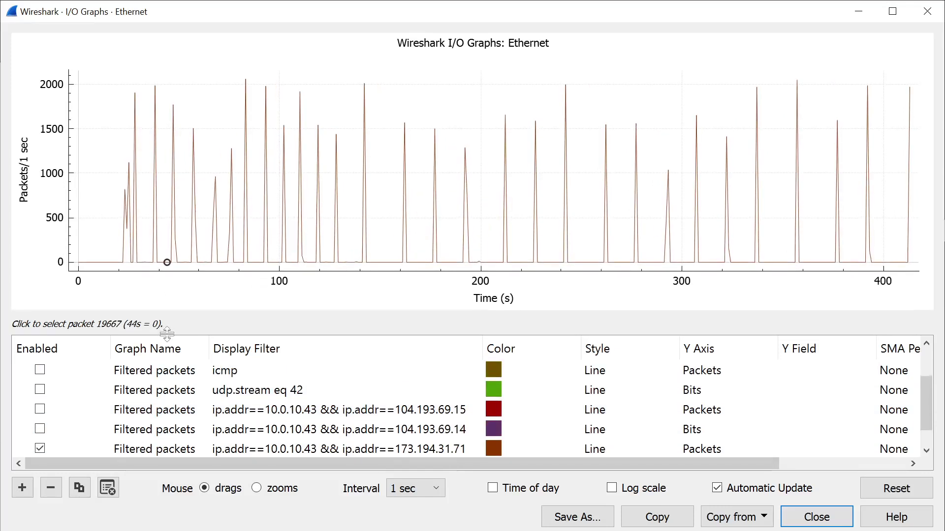
pyautogui.click(698, 450)
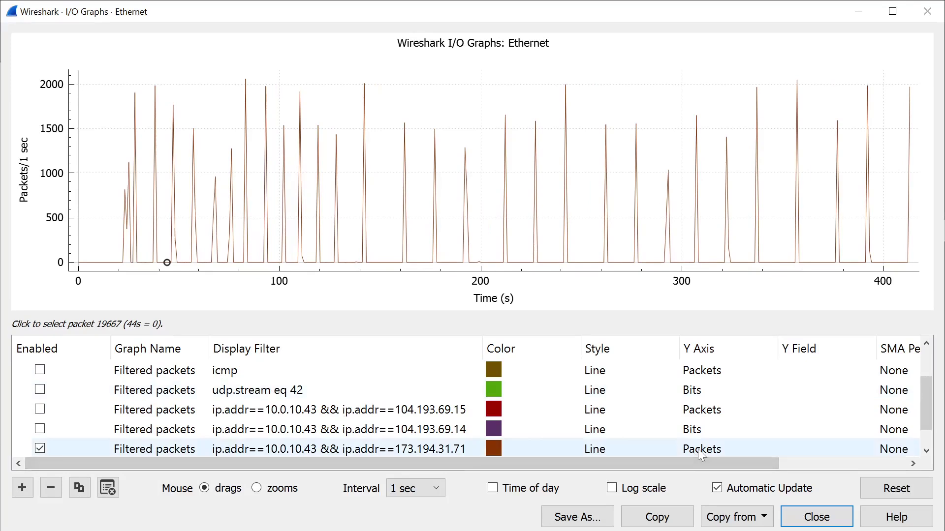
pyautogui.click(698, 449)
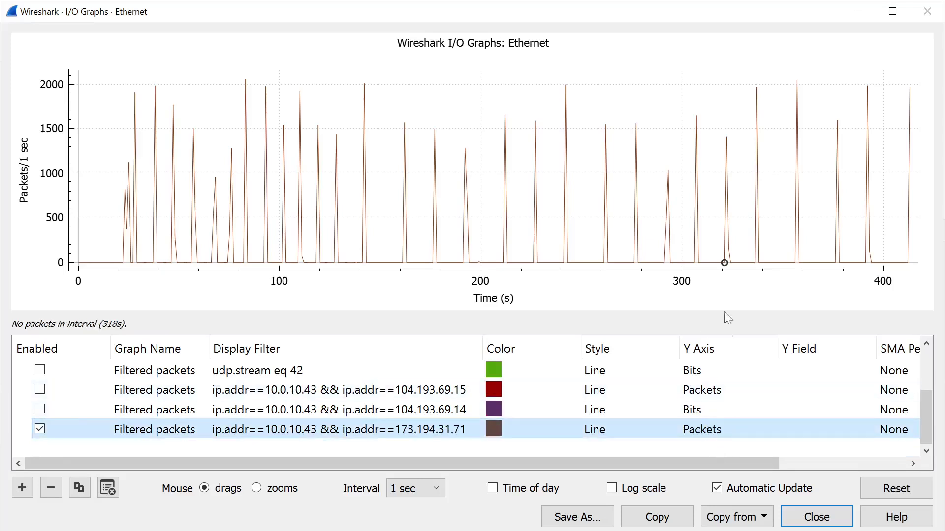
pyautogui.click(710, 433)
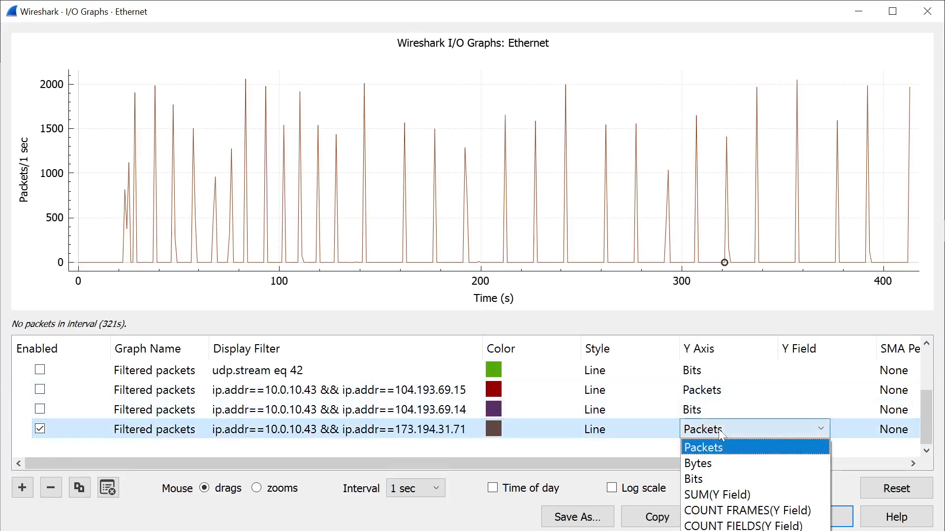
pyautogui.click(705, 446)
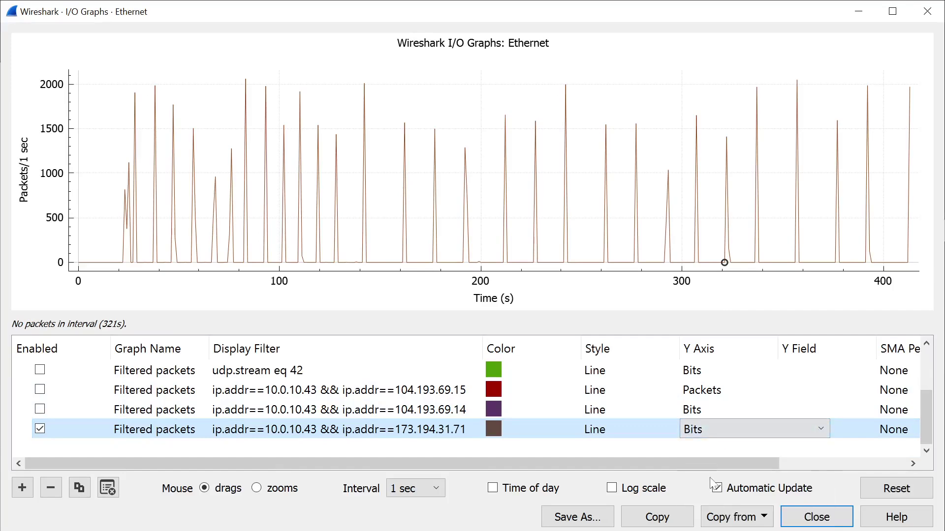
pyautogui.click(716, 489)
pyautogui.click(593, 448)
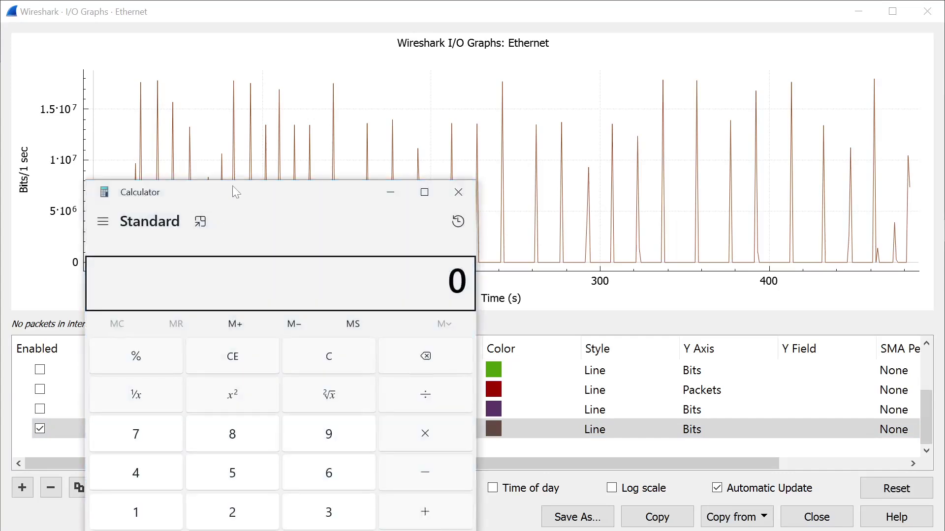
# In Calculator, divide 10,000,000 by 1000 twice to get 10, then close it
pyautogui.moveTo(236, 190); pyautogui.dragTo(397, 124)
pyautogui.write('10,00')
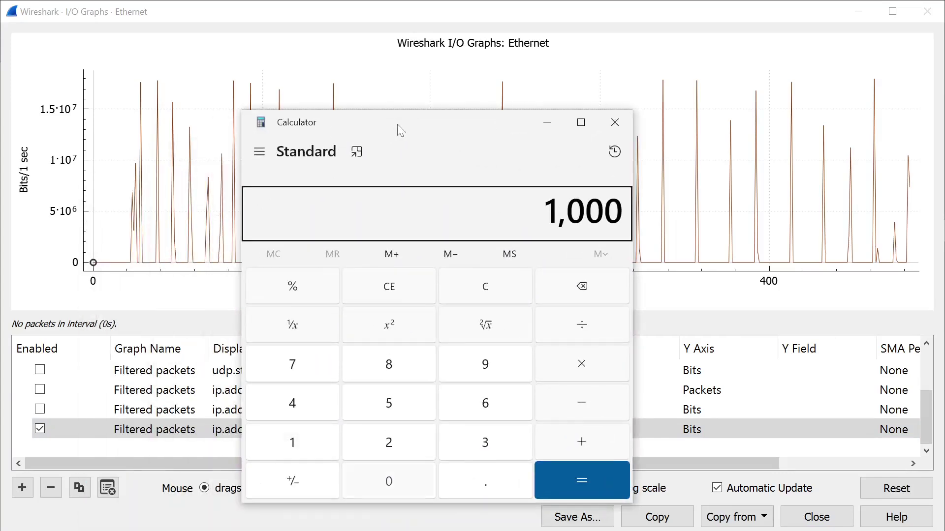
pyautogui.write('0,000')
pyautogui.press('/')
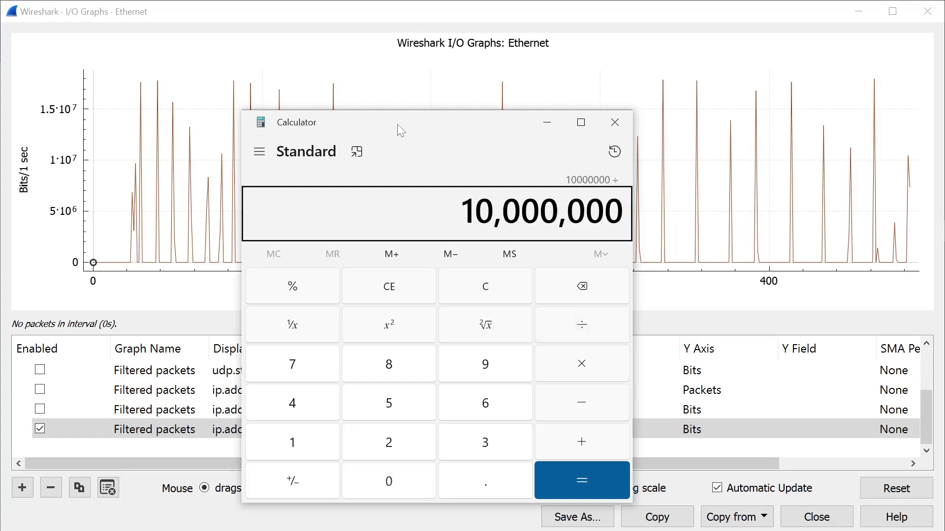
pyautogui.write('1,000')
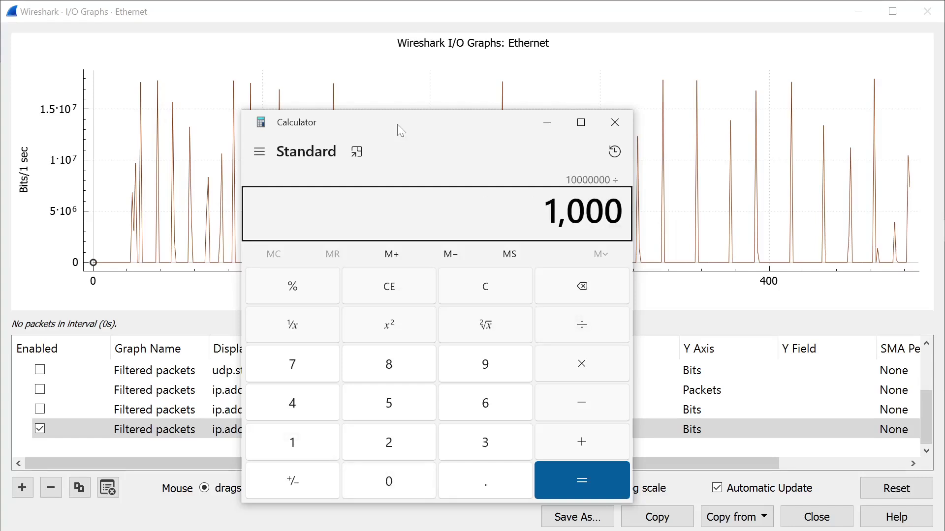
pyautogui.press('Return')
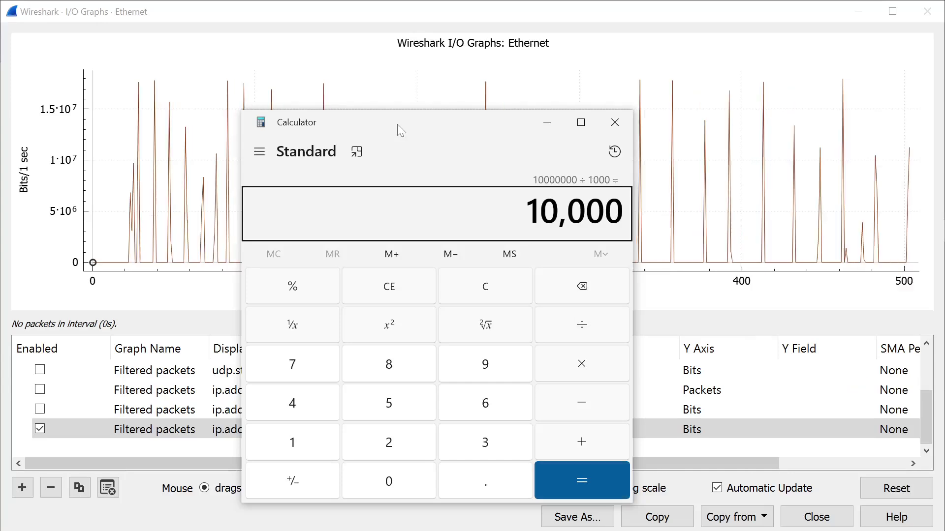
pyautogui.press('/')
pyautogui.write('1,000')
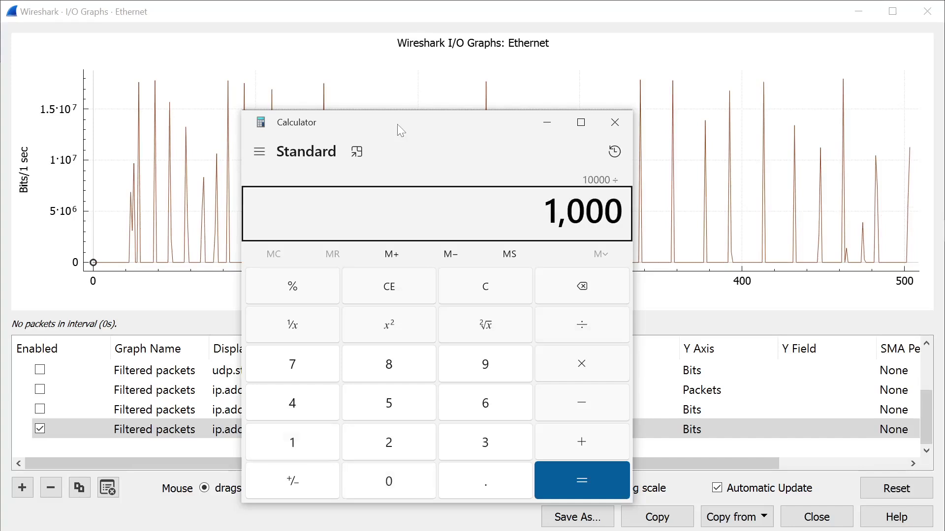
pyautogui.press('Return')
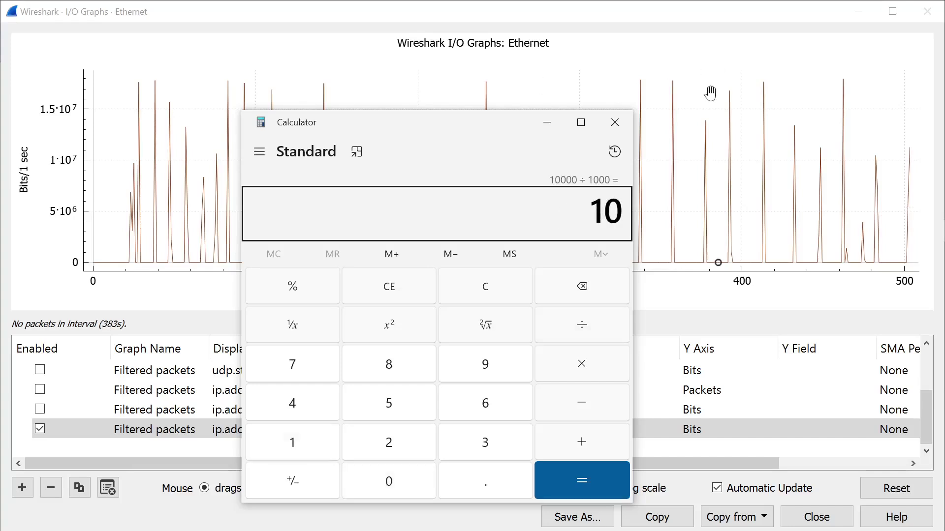
pyautogui.click(615, 123)
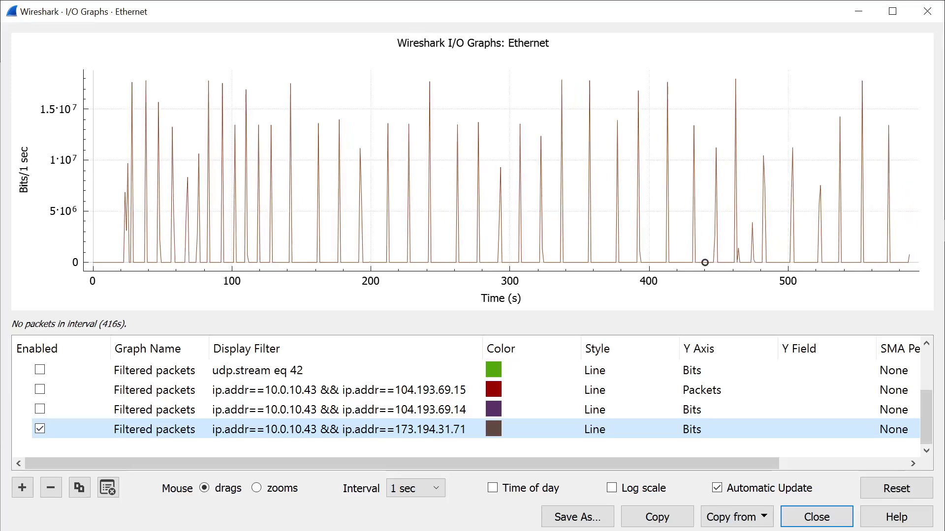
# Switch from Wireshark to the browser's WhatIsMyIPAddress page for 173.194.31.71
pyautogui.hotkey('alt', 'Tab')
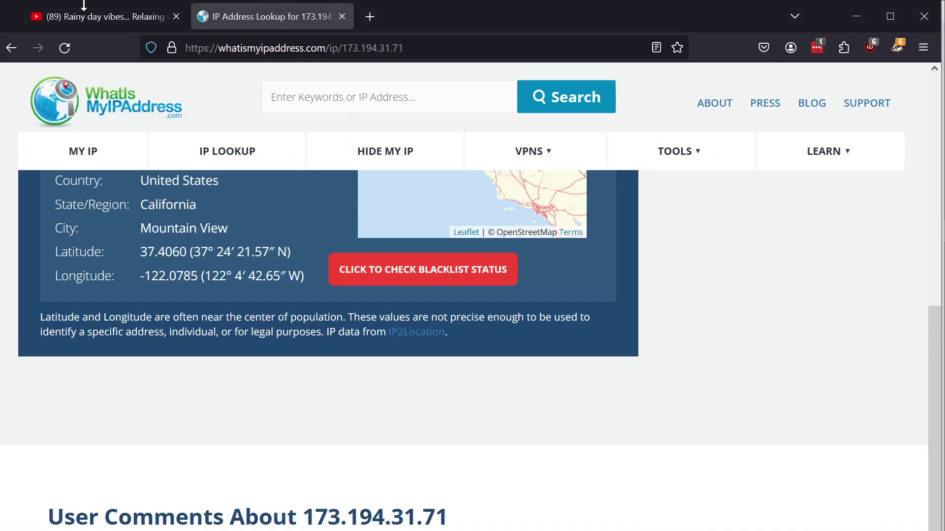
# On YouTube, search for '8k video ultra hd', then return to the Wireshark graph
pyautogui.click(292, 47)
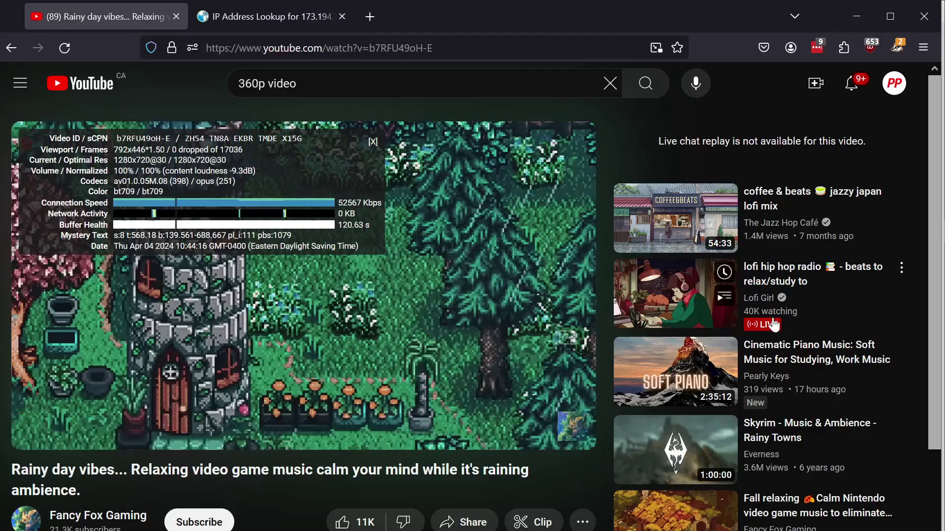
pyautogui.click(16, 46)
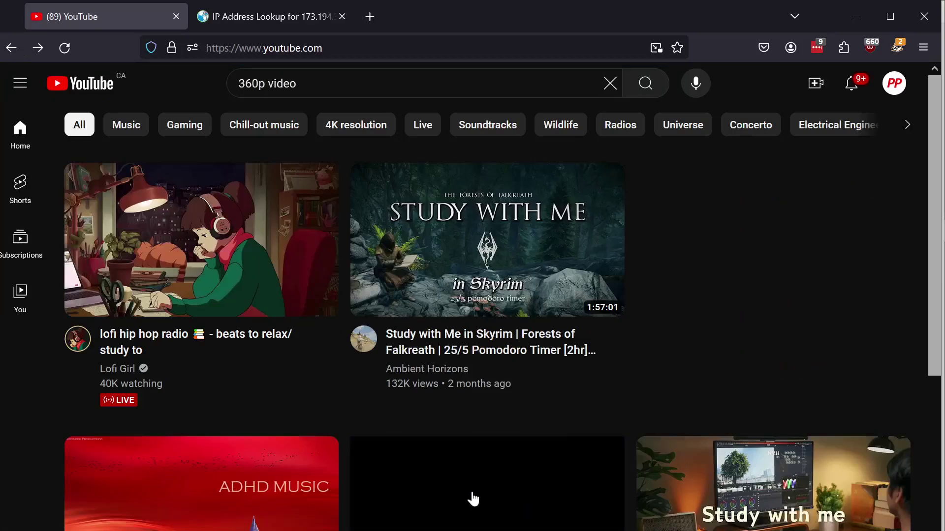
pyautogui.doubleClick(281, 83)
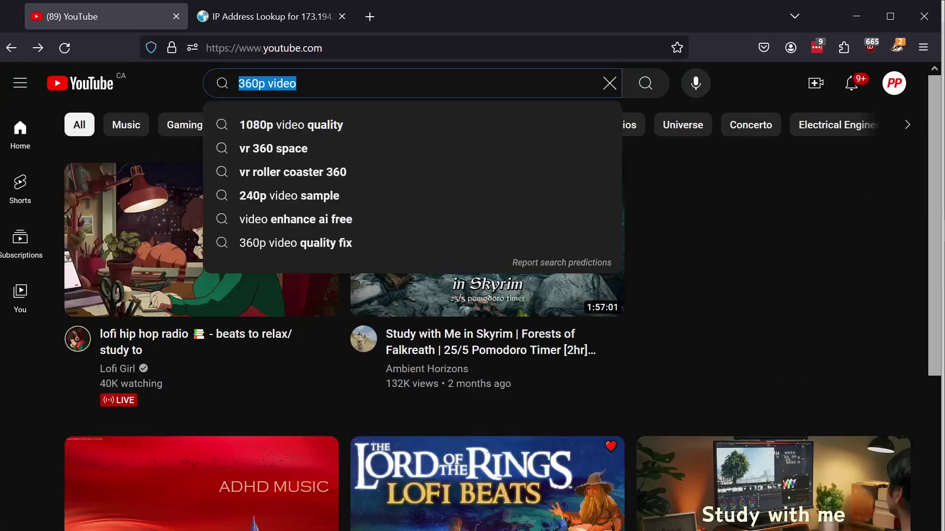
pyautogui.write('8k')
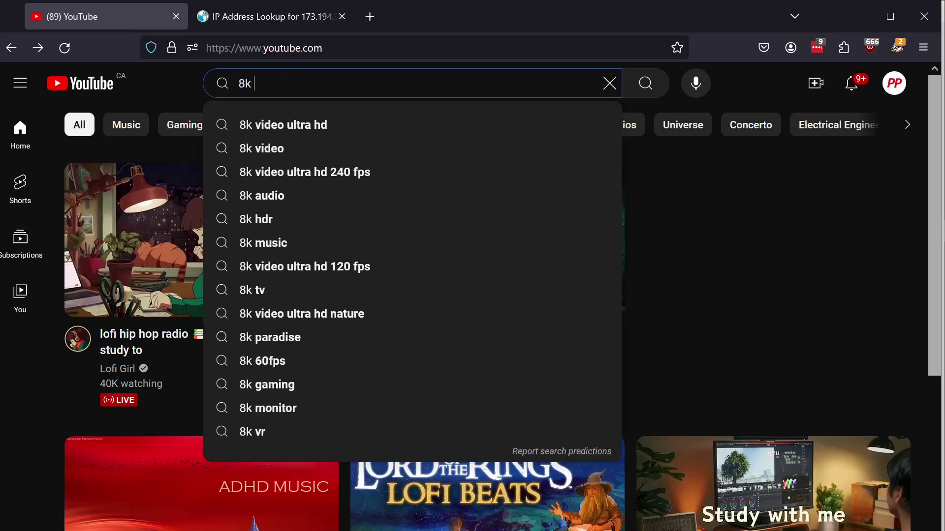
pyautogui.press('Down')
pyautogui.press('Return')
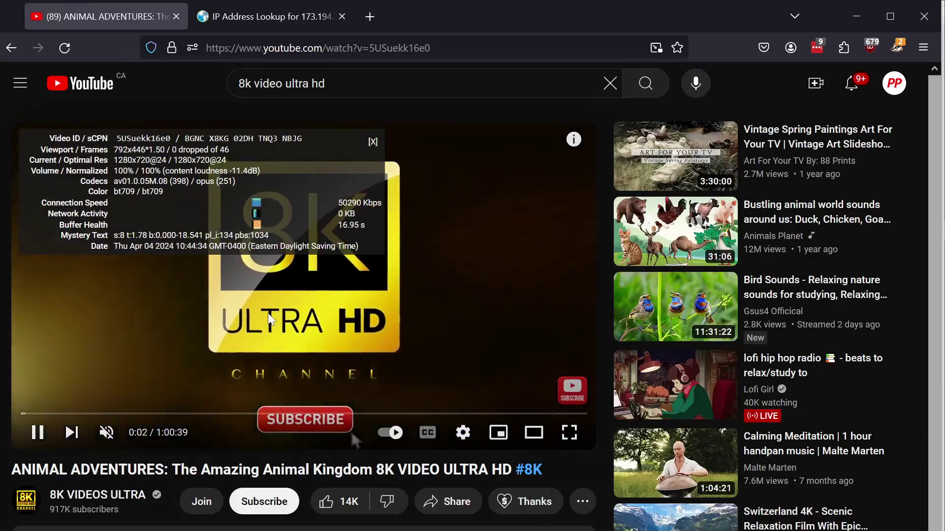
pyautogui.hotkey('alt', 'Tab')
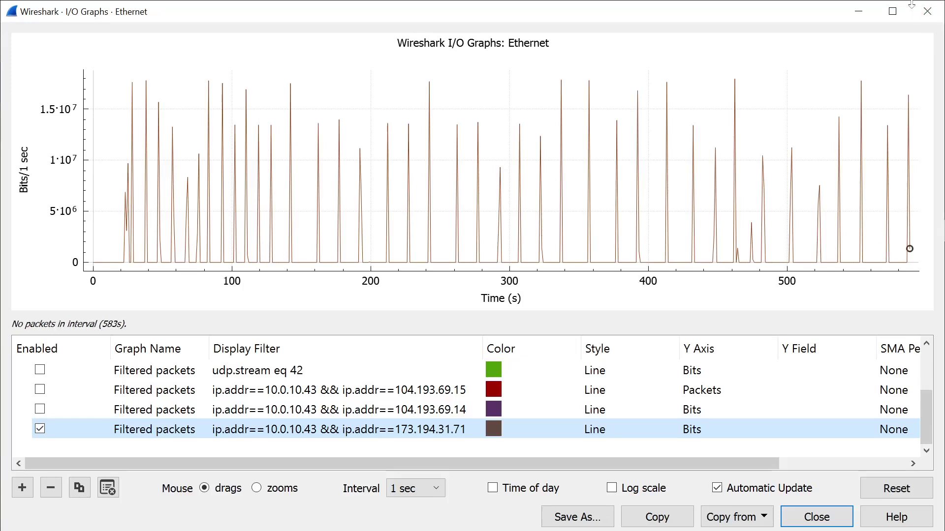
# Close the I/O graph and Conversations windows, returning to the filtered packet list
pyautogui.click(930, 13)
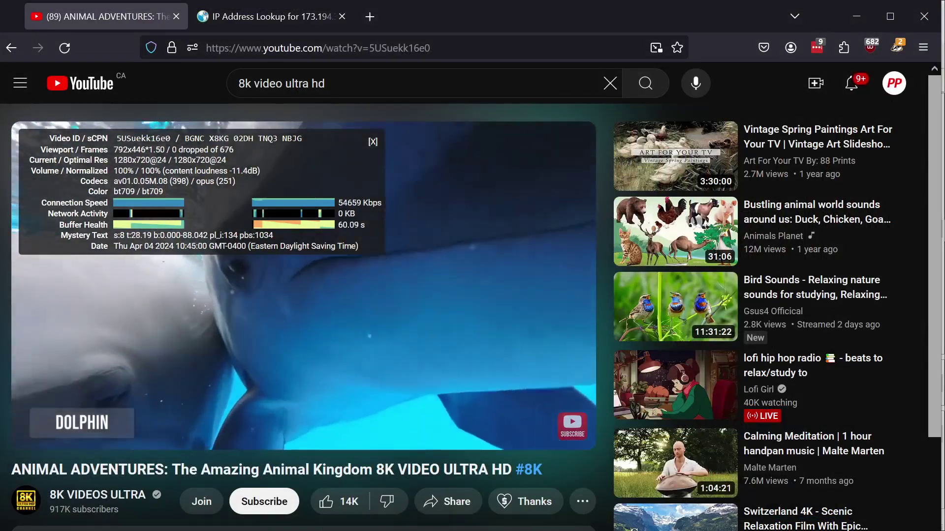
pyautogui.hotkey('alt', 'Tab')
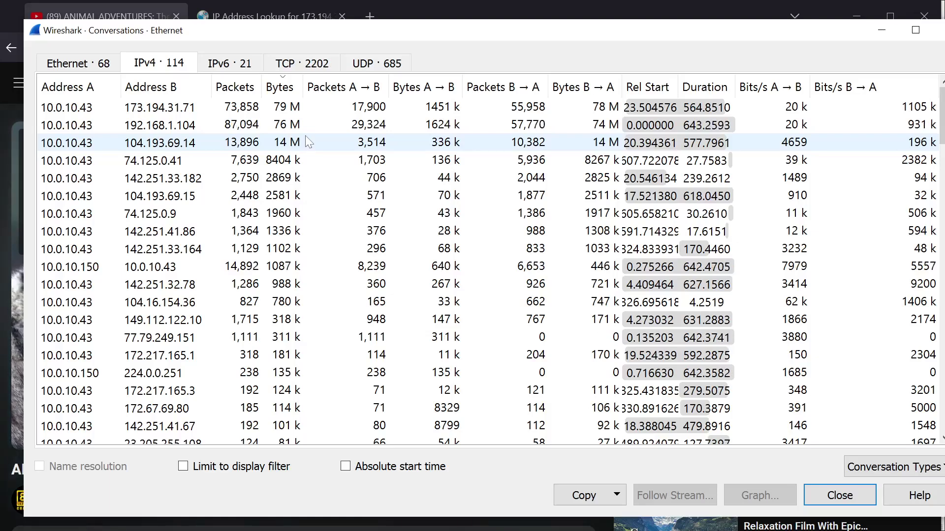
pyautogui.click(405, 141)
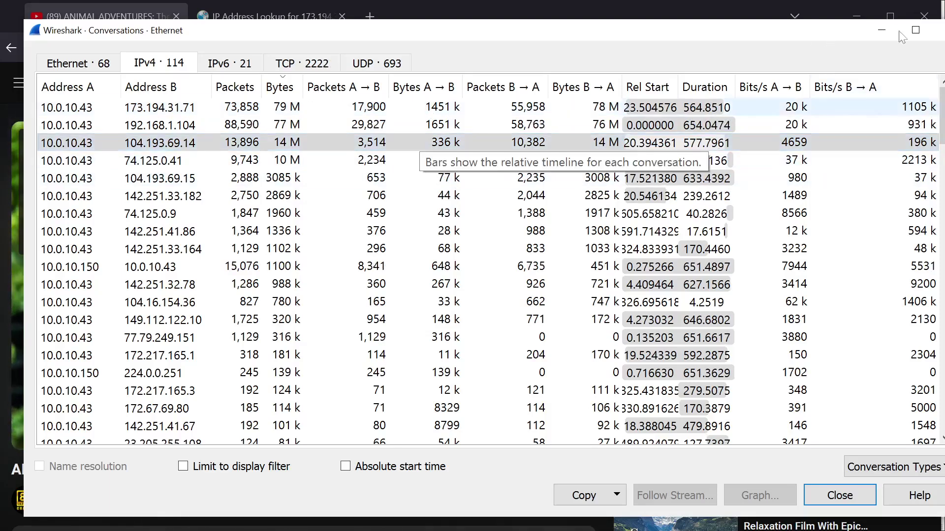
pyautogui.moveTo(823, 37)
pyautogui.mouseDown()
pyautogui.moveTo(770, 42)
pyautogui.moveTo(737, 65)
pyautogui.mouseUp()
pyautogui.click(825, 46)
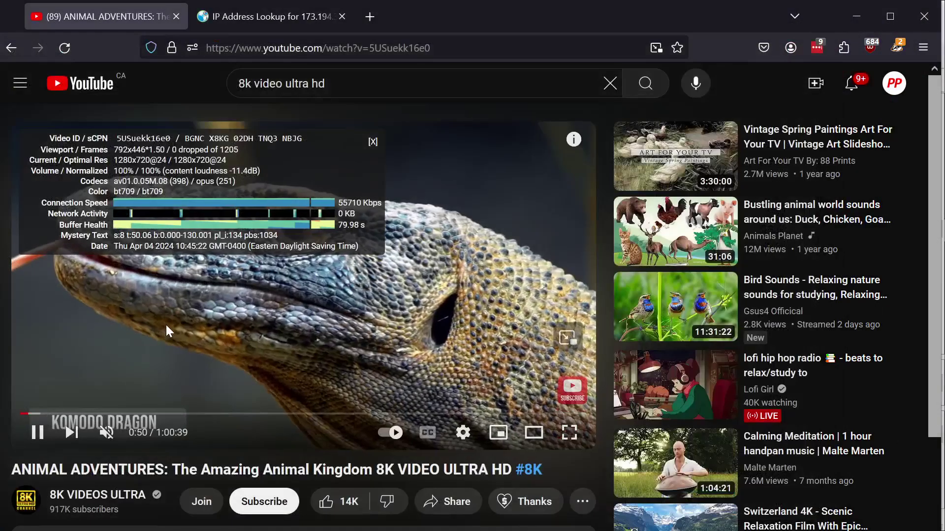
pyautogui.hotkey('alt', 'Tab')
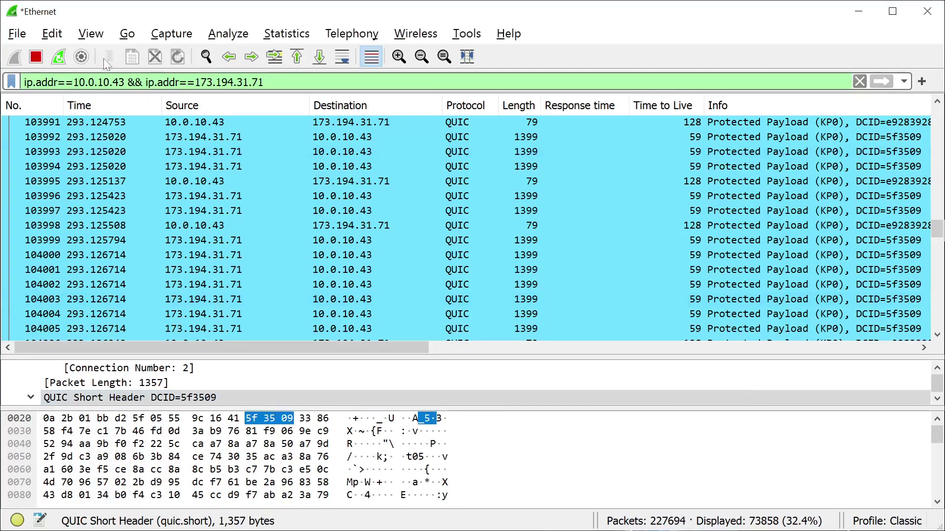
# Restart the capture without saving and sort its conversations by packet count
pyautogui.click(59, 57)
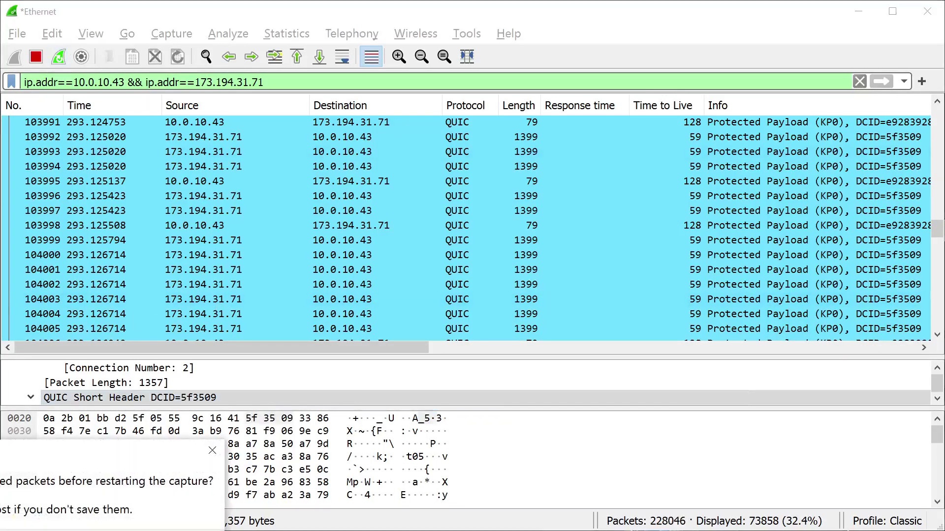
pyautogui.press('Return')
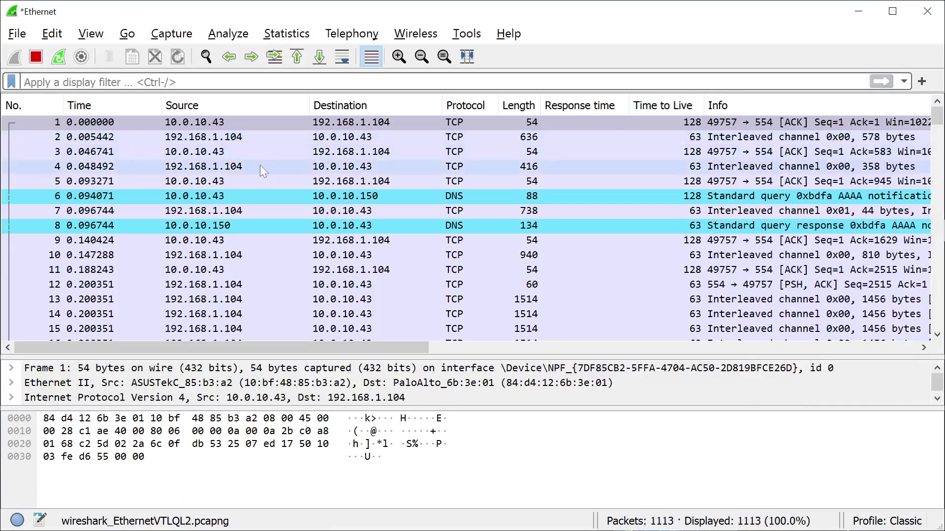
pyautogui.click(228, 33)
pyautogui.moveTo(287, 33)
pyautogui.click(317, 116)
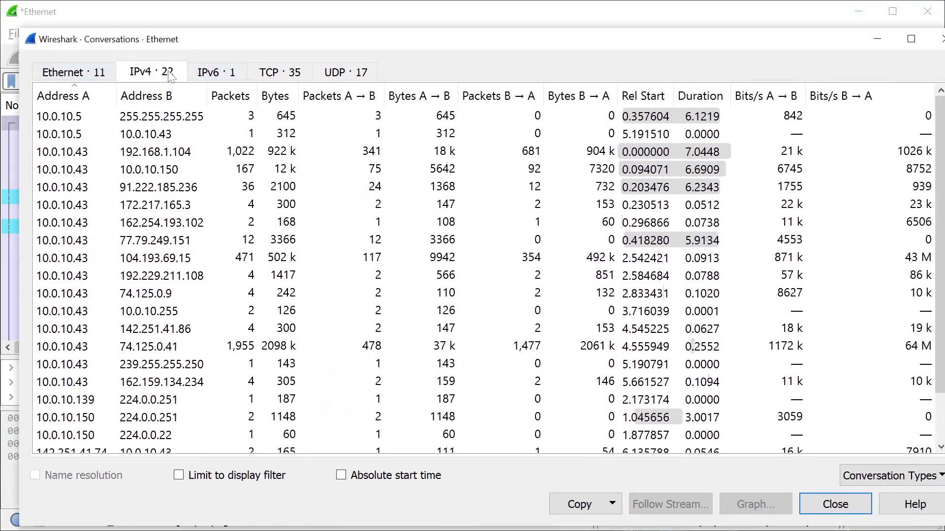
pyautogui.moveTo(299, 96); pyautogui.dragTo(337, 96)
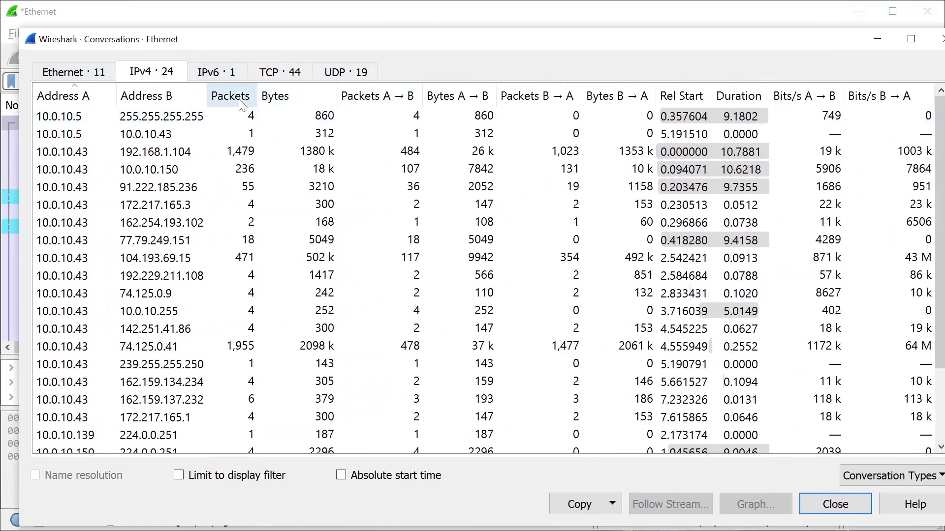
pyautogui.click(306, 94)
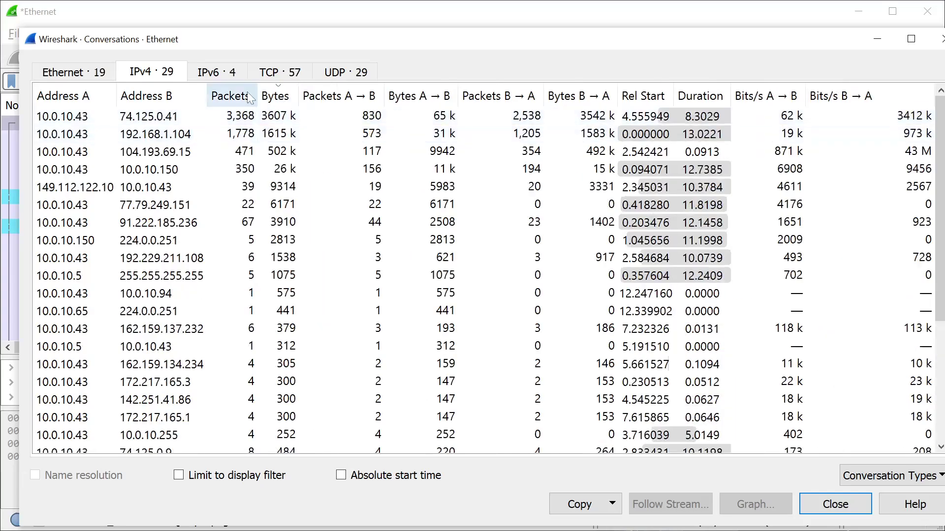
# Apply the 10.0.10.43–74.125.0.41 conversation as an A↔B filter and close Conversations
pyautogui.click(235, 118)
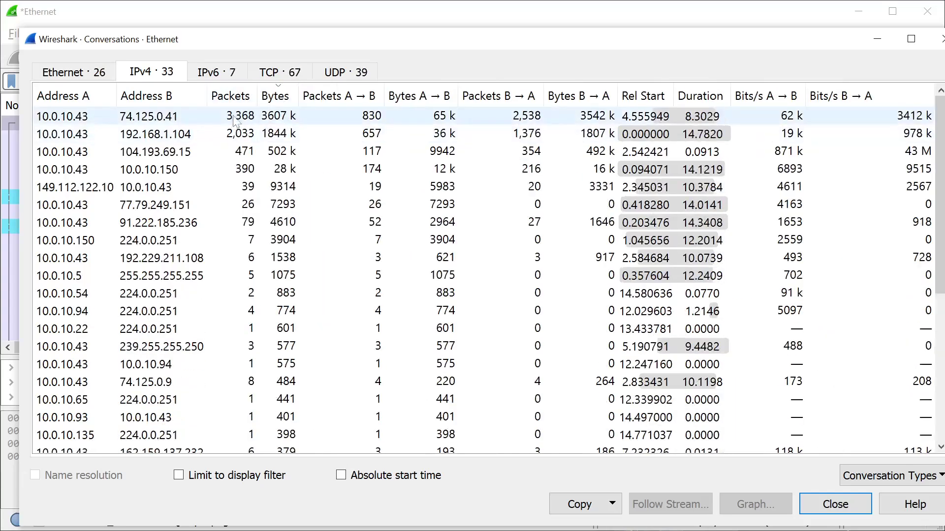
pyautogui.click(175, 135)
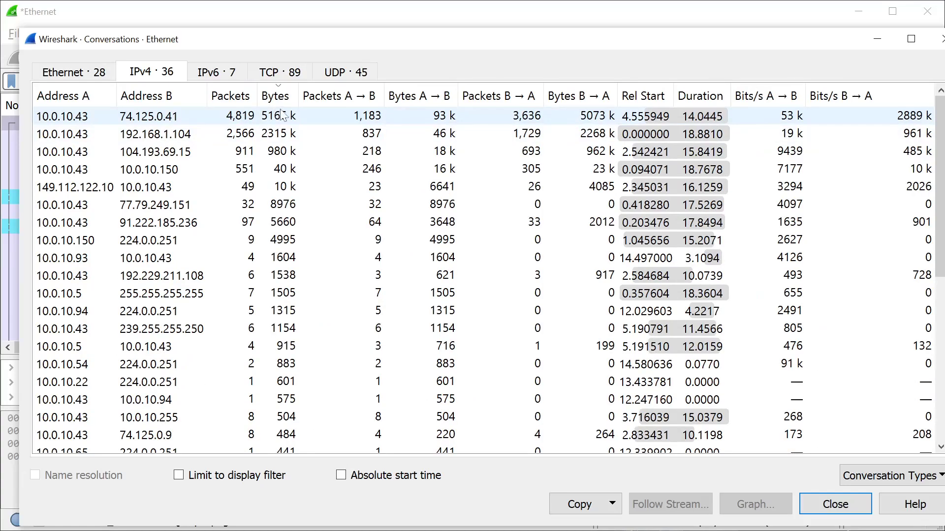
pyautogui.click(308, 116)
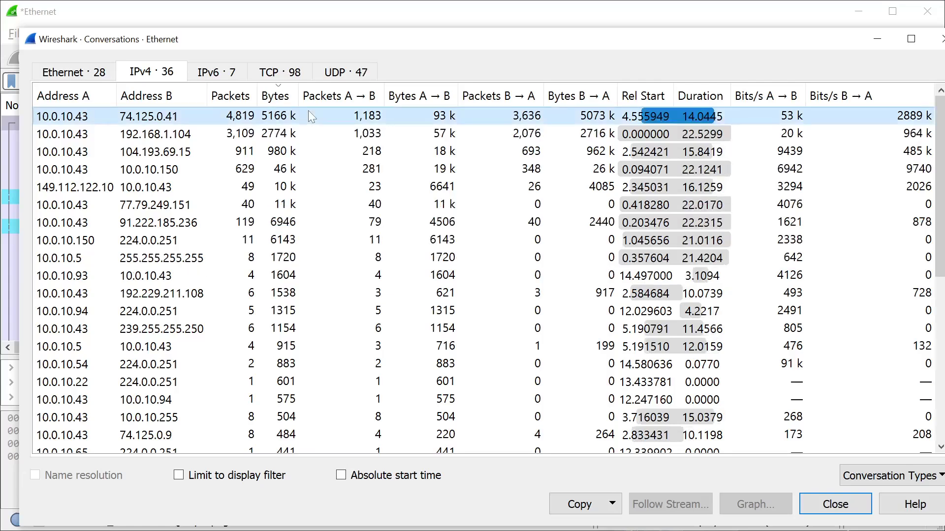
pyautogui.rightClick(256, 119)
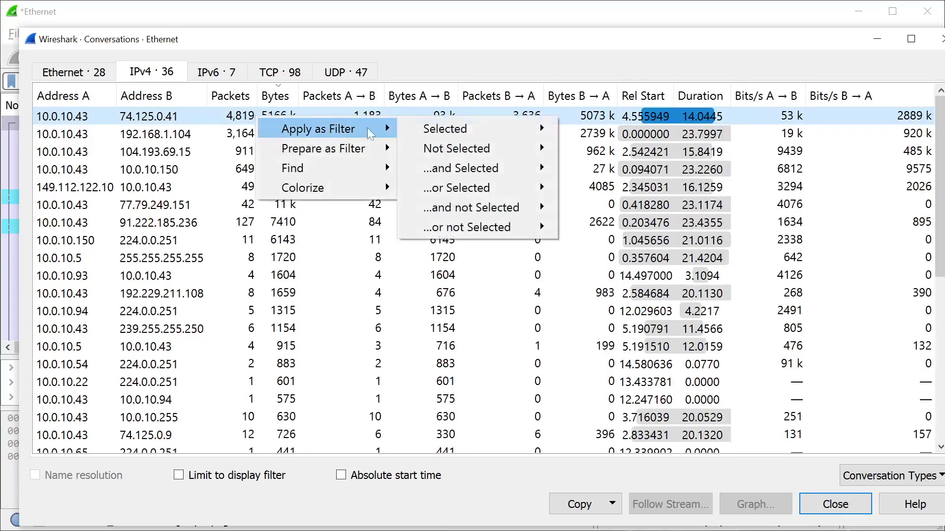
pyautogui.moveTo(445, 129)
pyautogui.click(583, 135)
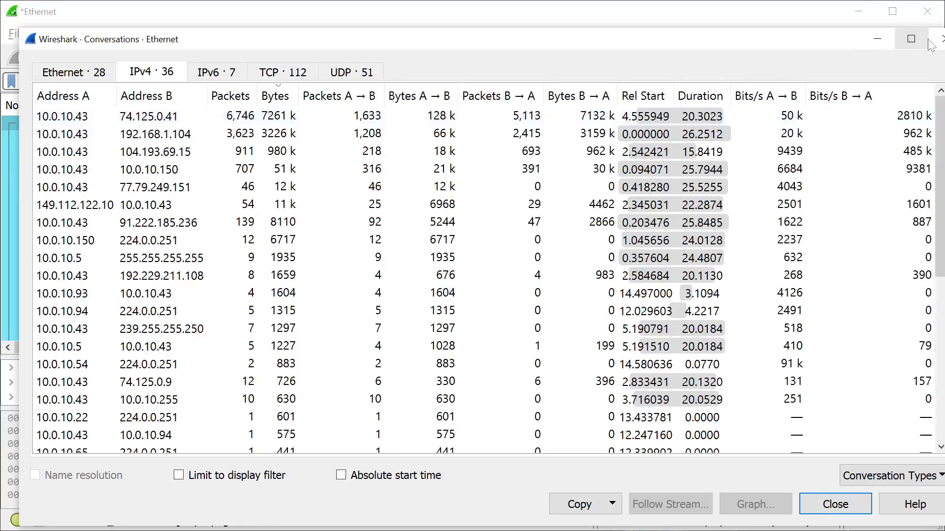
pyautogui.click(939, 38)
# Inspect two filtered UDP packets, then bring up Statistics > I/O Graphs
pyautogui.click(511, 210)
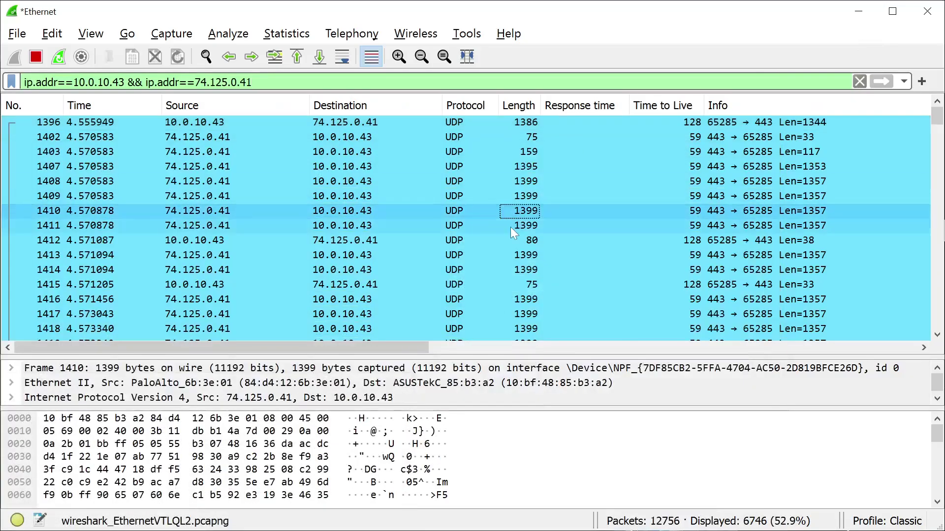
pyautogui.scroll(-10, 510, 227)
pyautogui.scroll(-8, 567, 203)
pyautogui.click(376, 225)
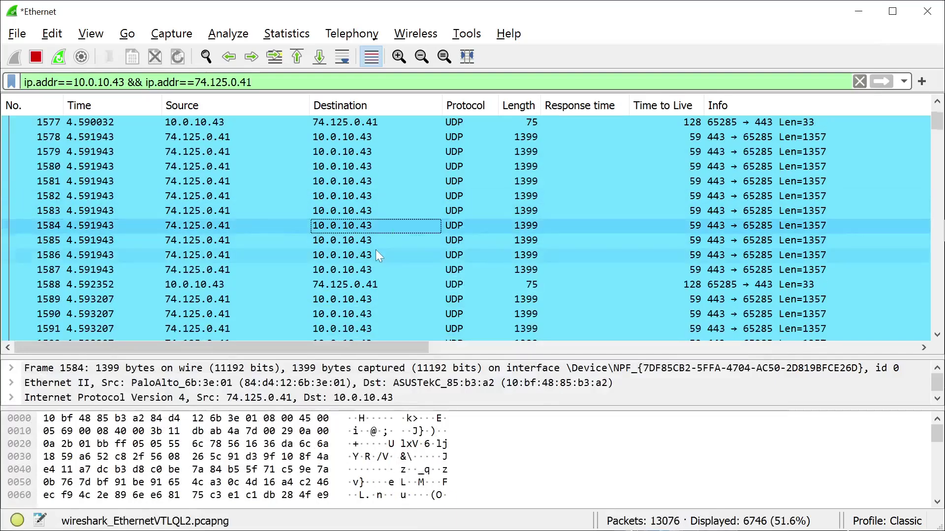
pyautogui.scroll(-10, 424, 235)
pyautogui.scroll(-5, 452, 248)
pyautogui.scroll(-10, 517, 233)
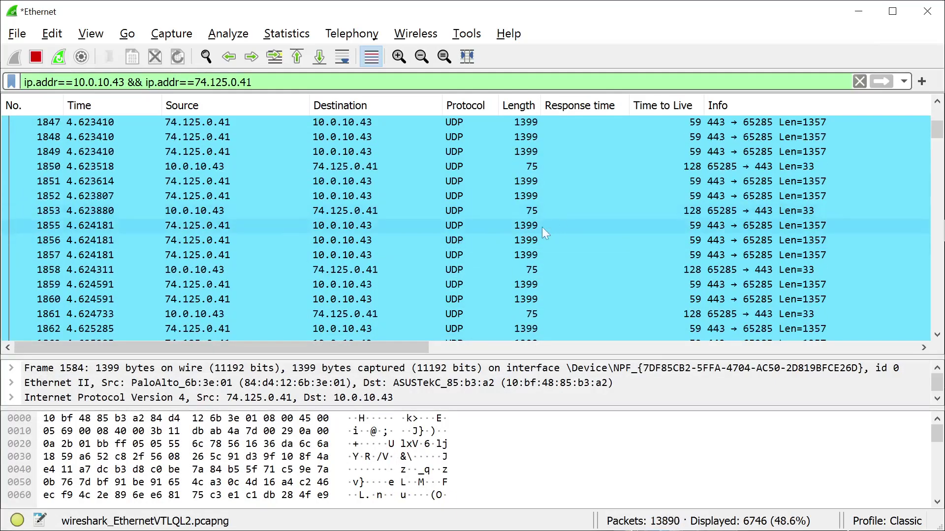
pyautogui.scroll(-8, 314, 196)
pyautogui.scroll(-8, 318, 249)
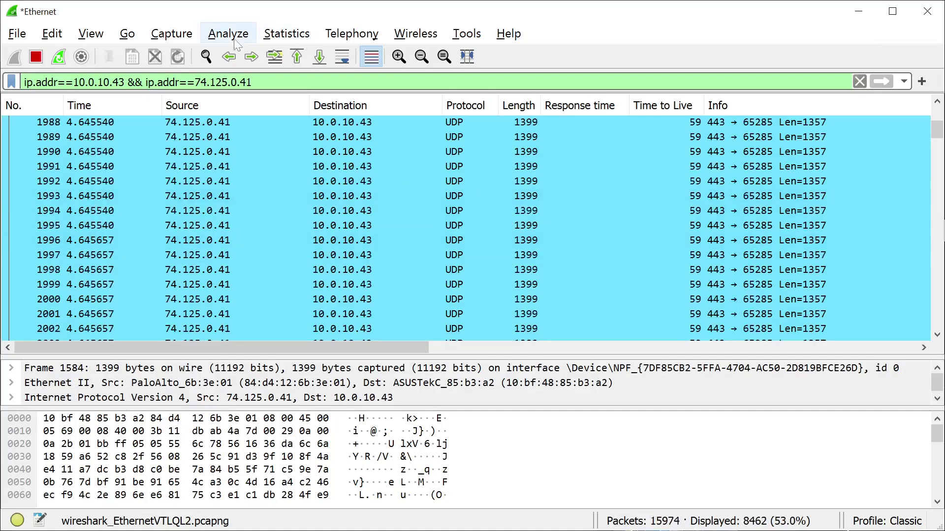
pyautogui.click(286, 33)
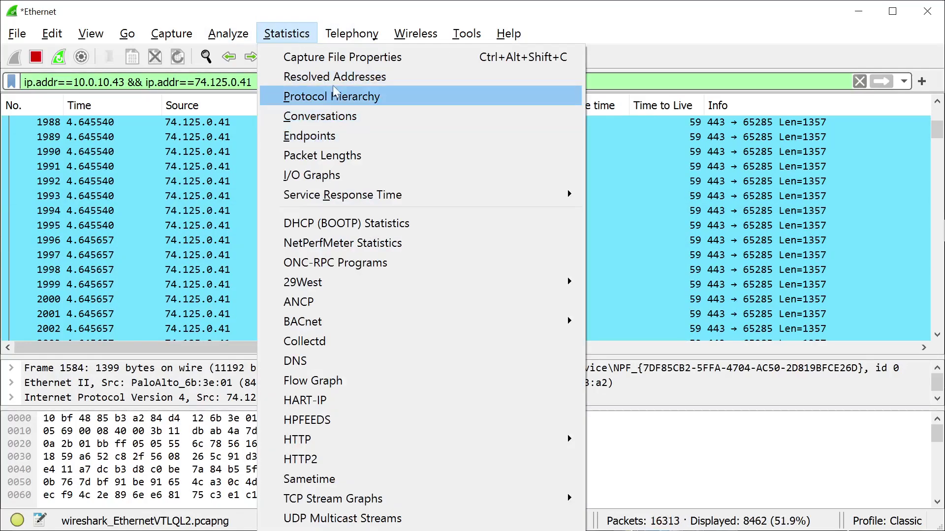
pyautogui.click(340, 176)
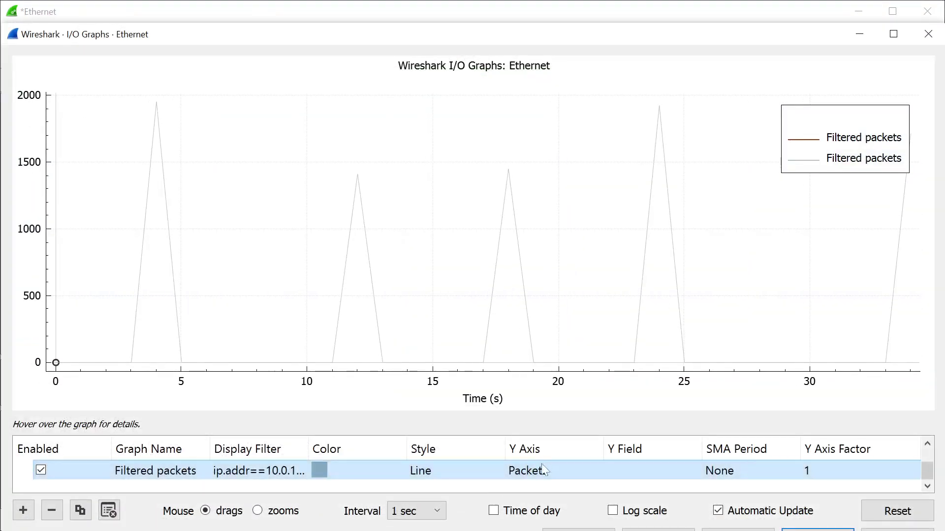
# Hide the 173.194.31.71 graph, plot 74.125.0.41 in Bits, then switch to YouTube
pyautogui.moveTo(308, 449); pyautogui.dragTo(479, 439)
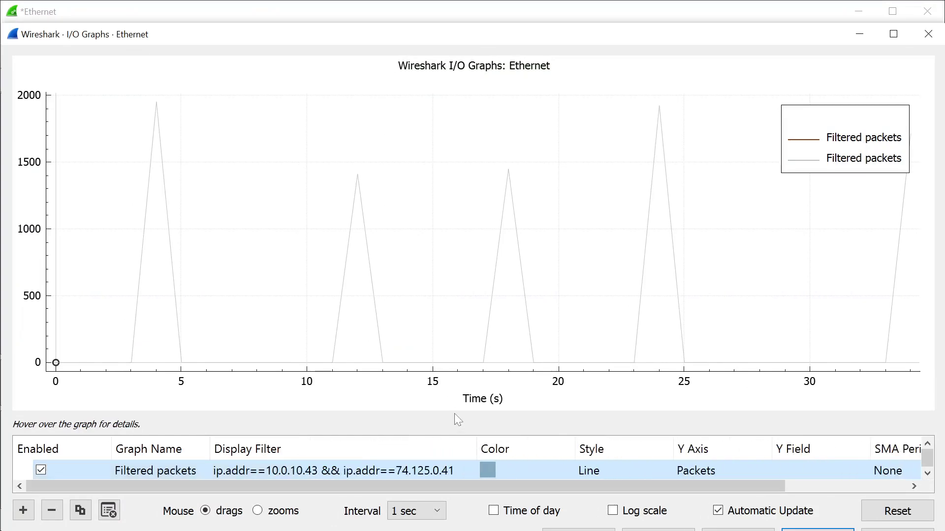
pyautogui.moveTo(447, 430); pyautogui.dragTo(457, 333)
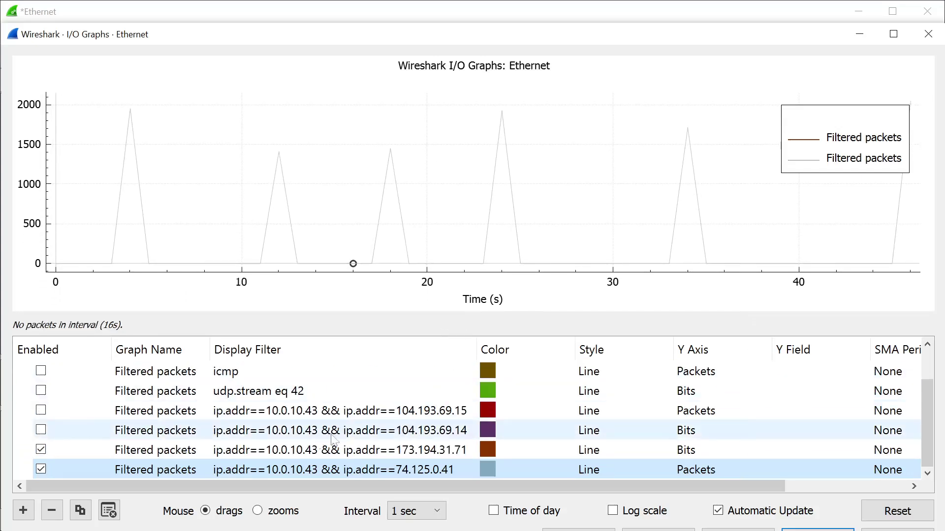
pyautogui.click(40, 450)
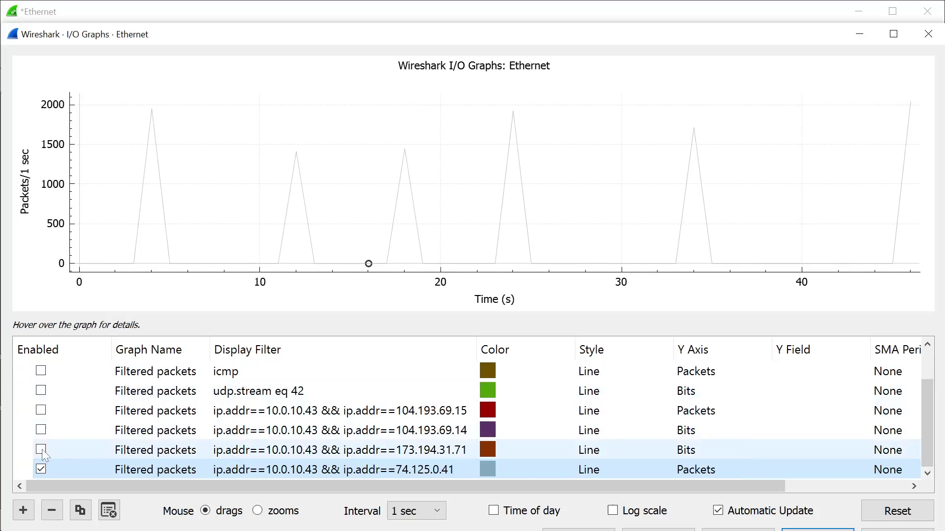
pyautogui.scroll(3, 472, 421)
pyautogui.scroll(-3, 473, 420)
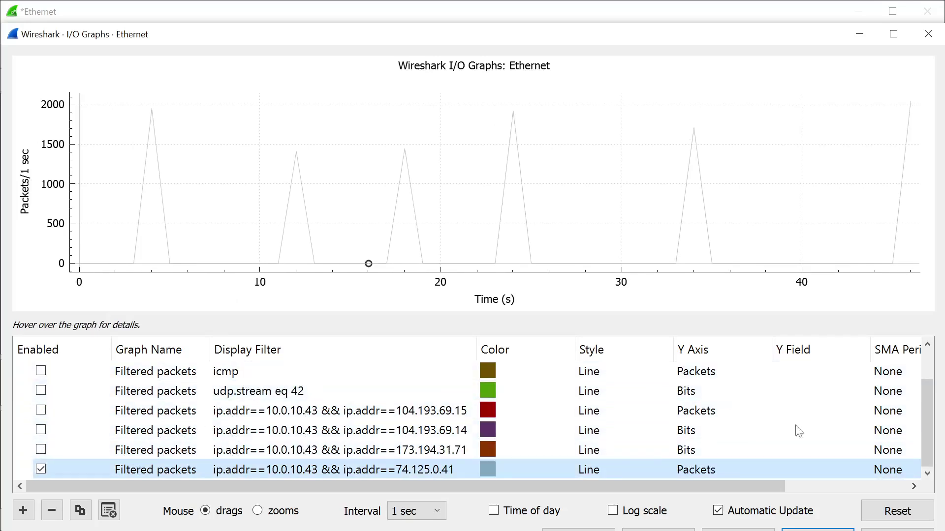
pyautogui.click(741, 470)
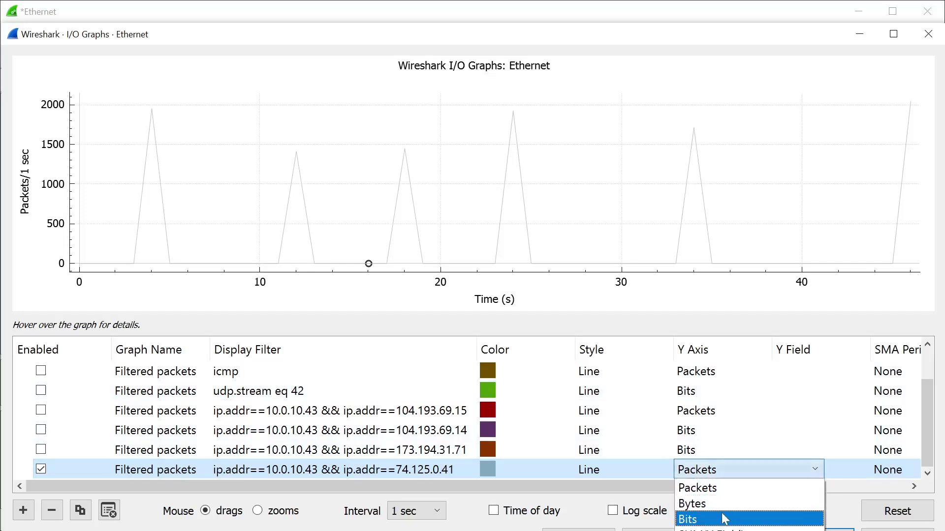
pyautogui.click(709, 523)
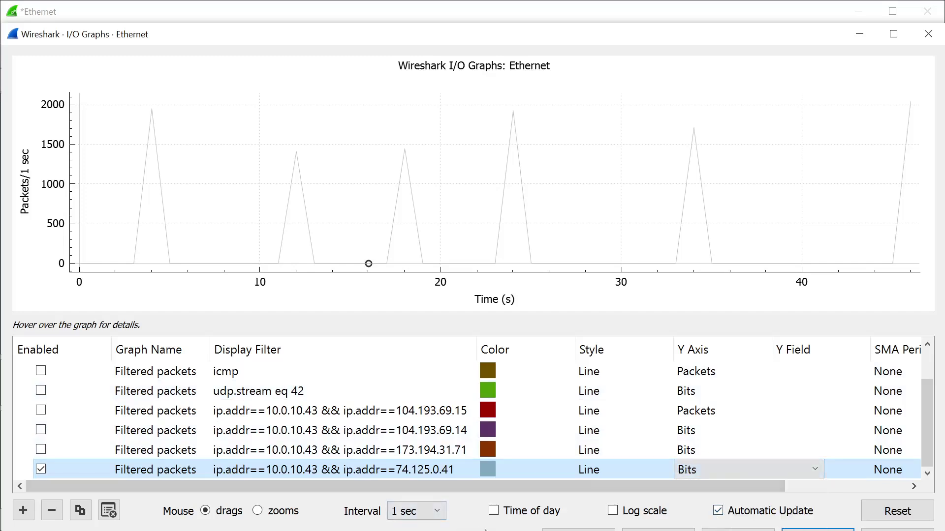
pyautogui.click(424, 302)
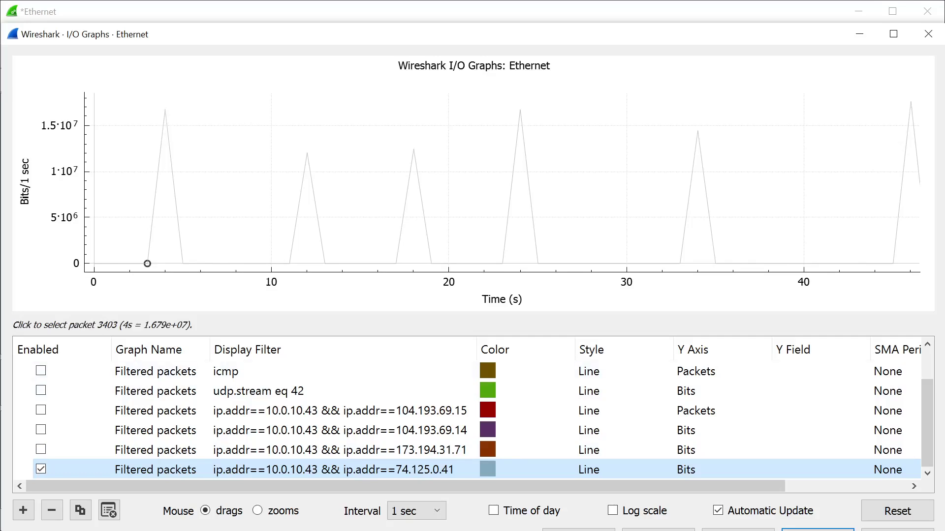
pyautogui.hotkey('alt', 'Tab')
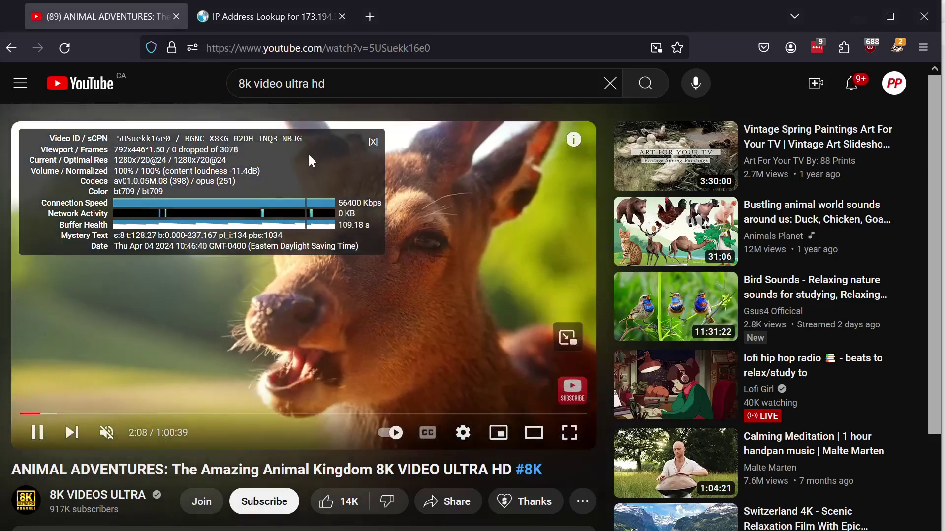
pyautogui.hotkey('alt', 'Tab')
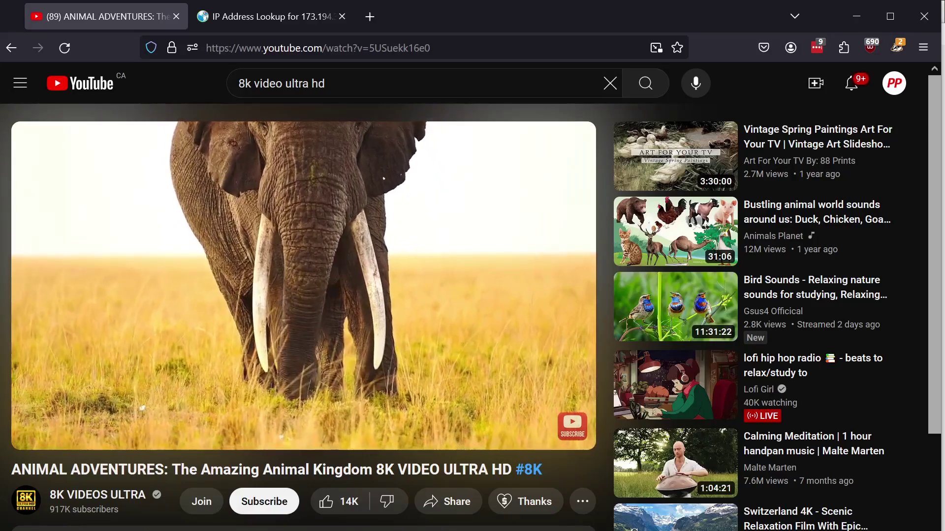
# Switch back to Wireshark's bits-per-second graph of the 74.125.0.41 bursts
pyautogui.hotkey('alt', 'Tab')
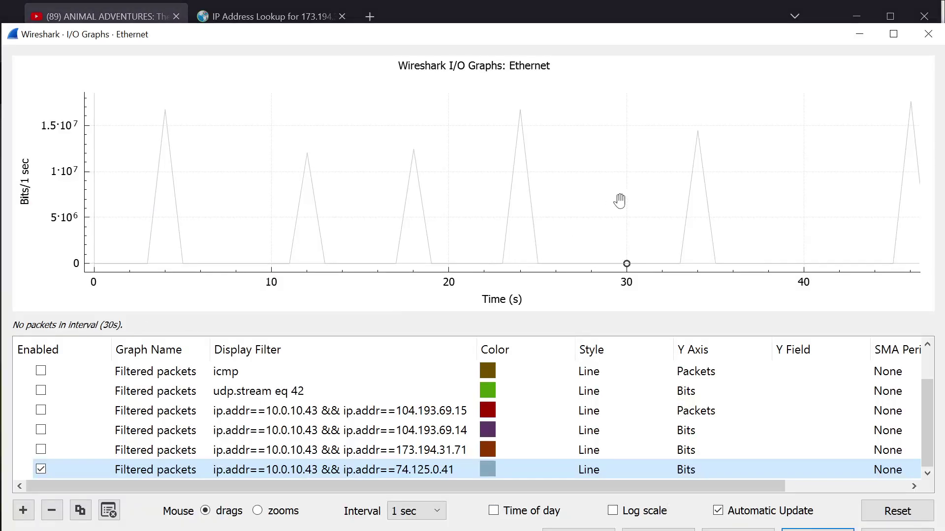